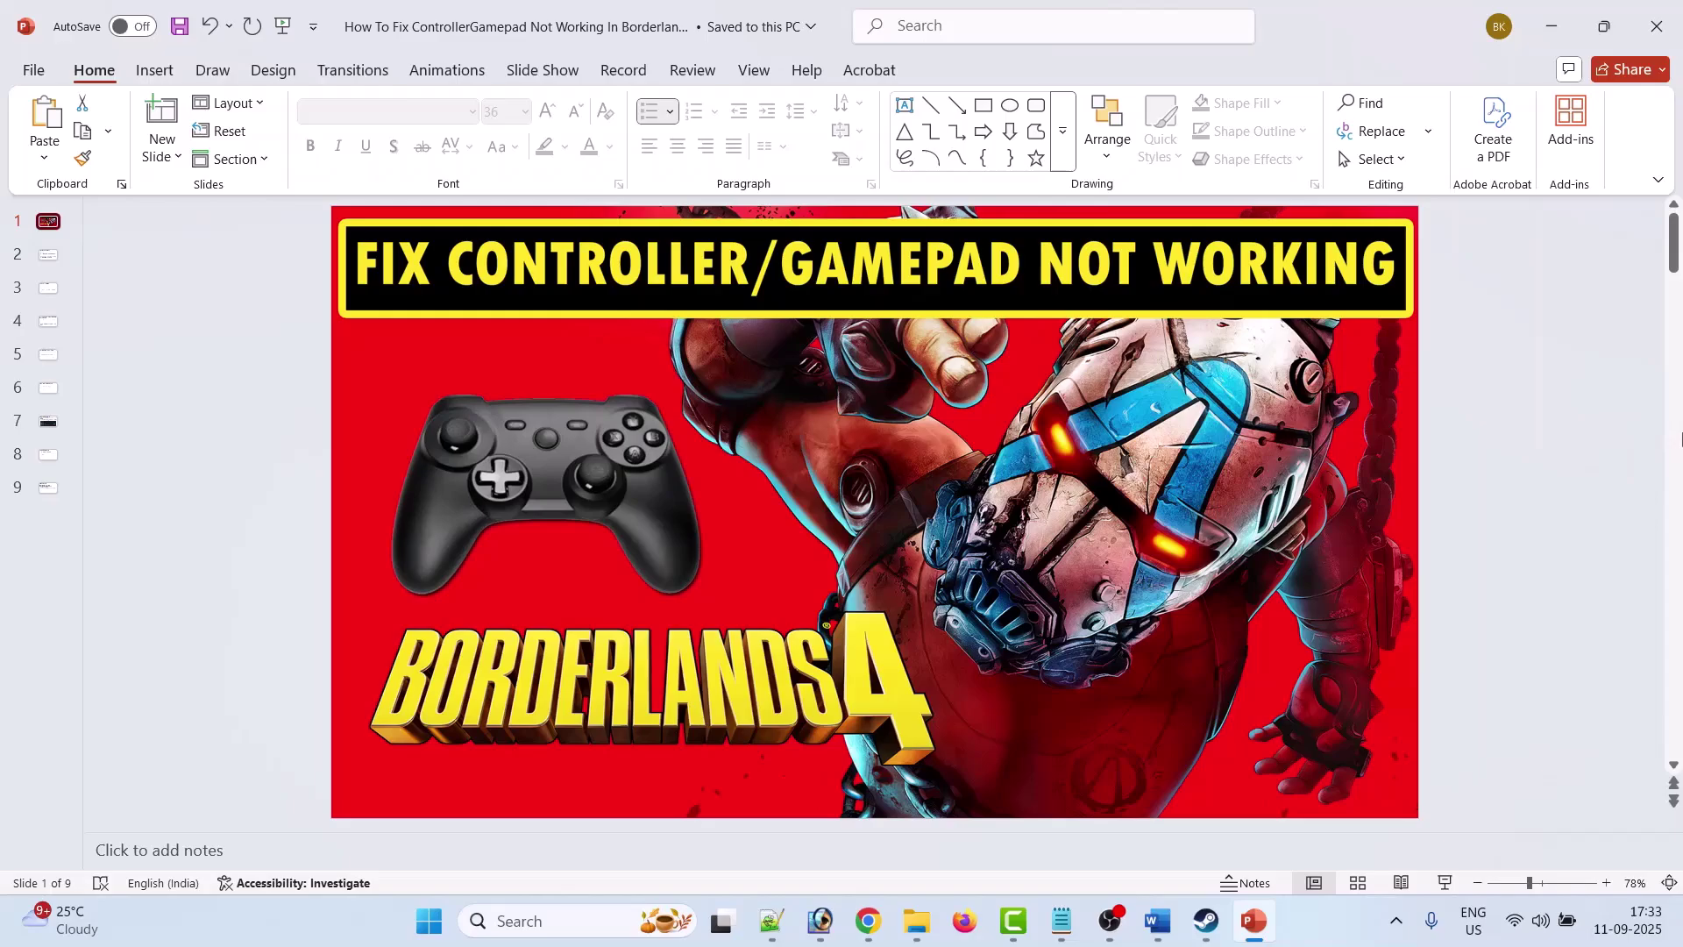
Go to slide 2, 'Fix 1. Enable/Disable Steam Input'.
{"action": "left_click", "coordinate": [56, 259]}
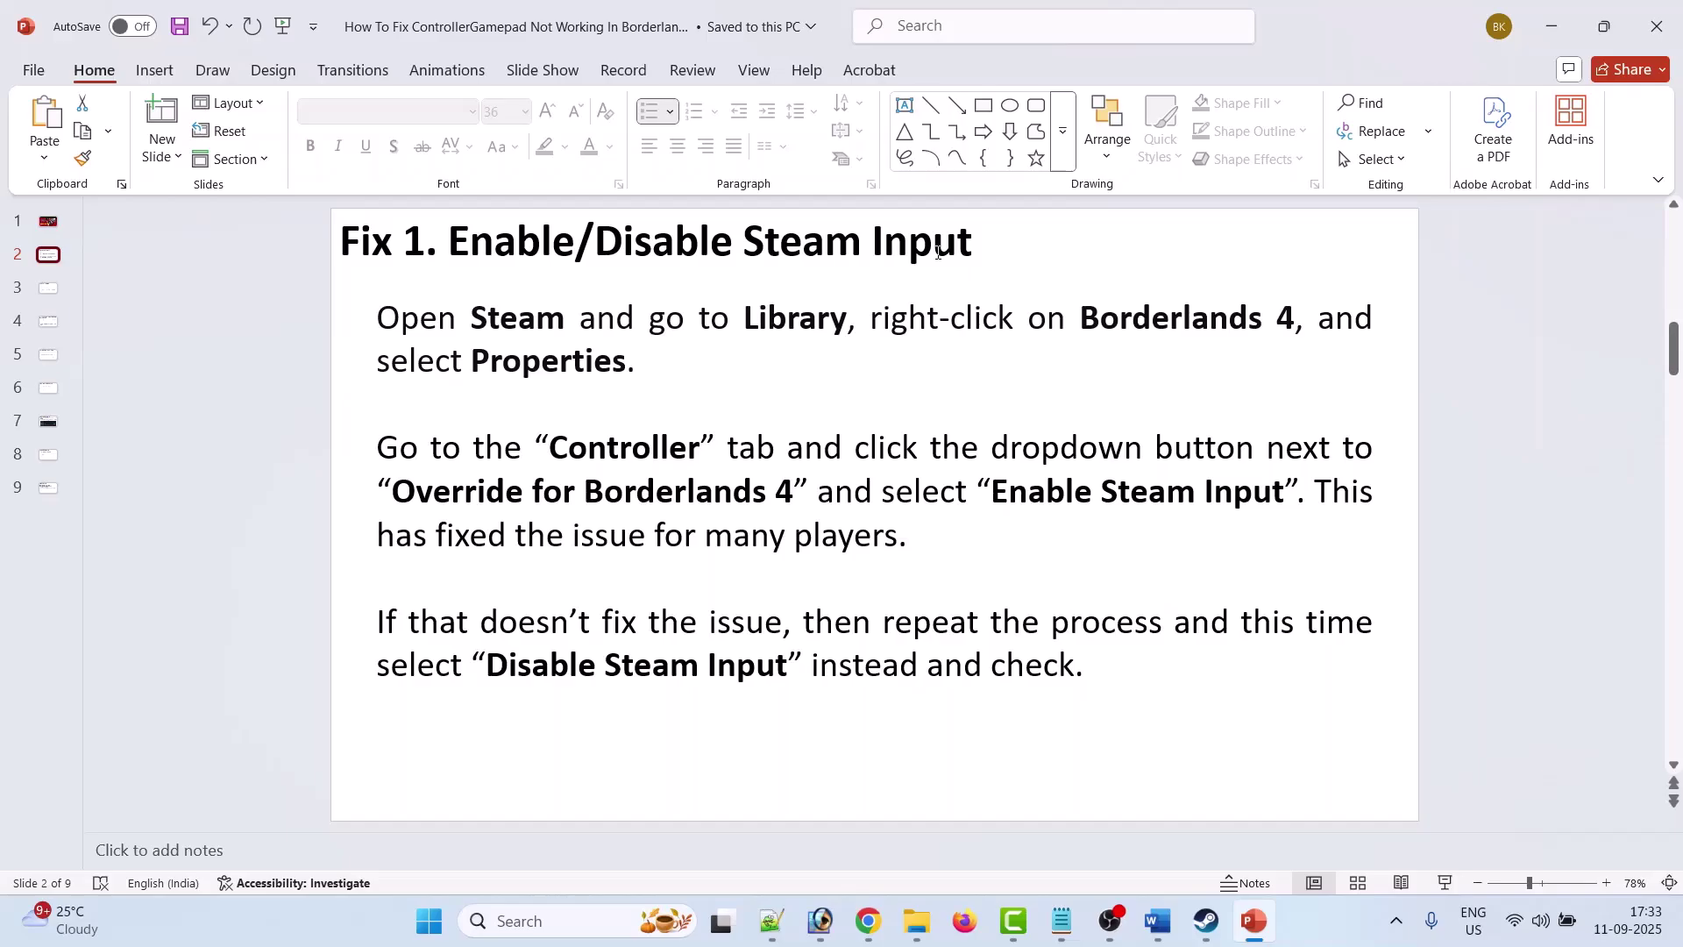
In the Steam library, set Rainbow Six Siege X's controller override to Enable Steam Input.
{"action": "left_click", "coordinate": [1206, 921]}
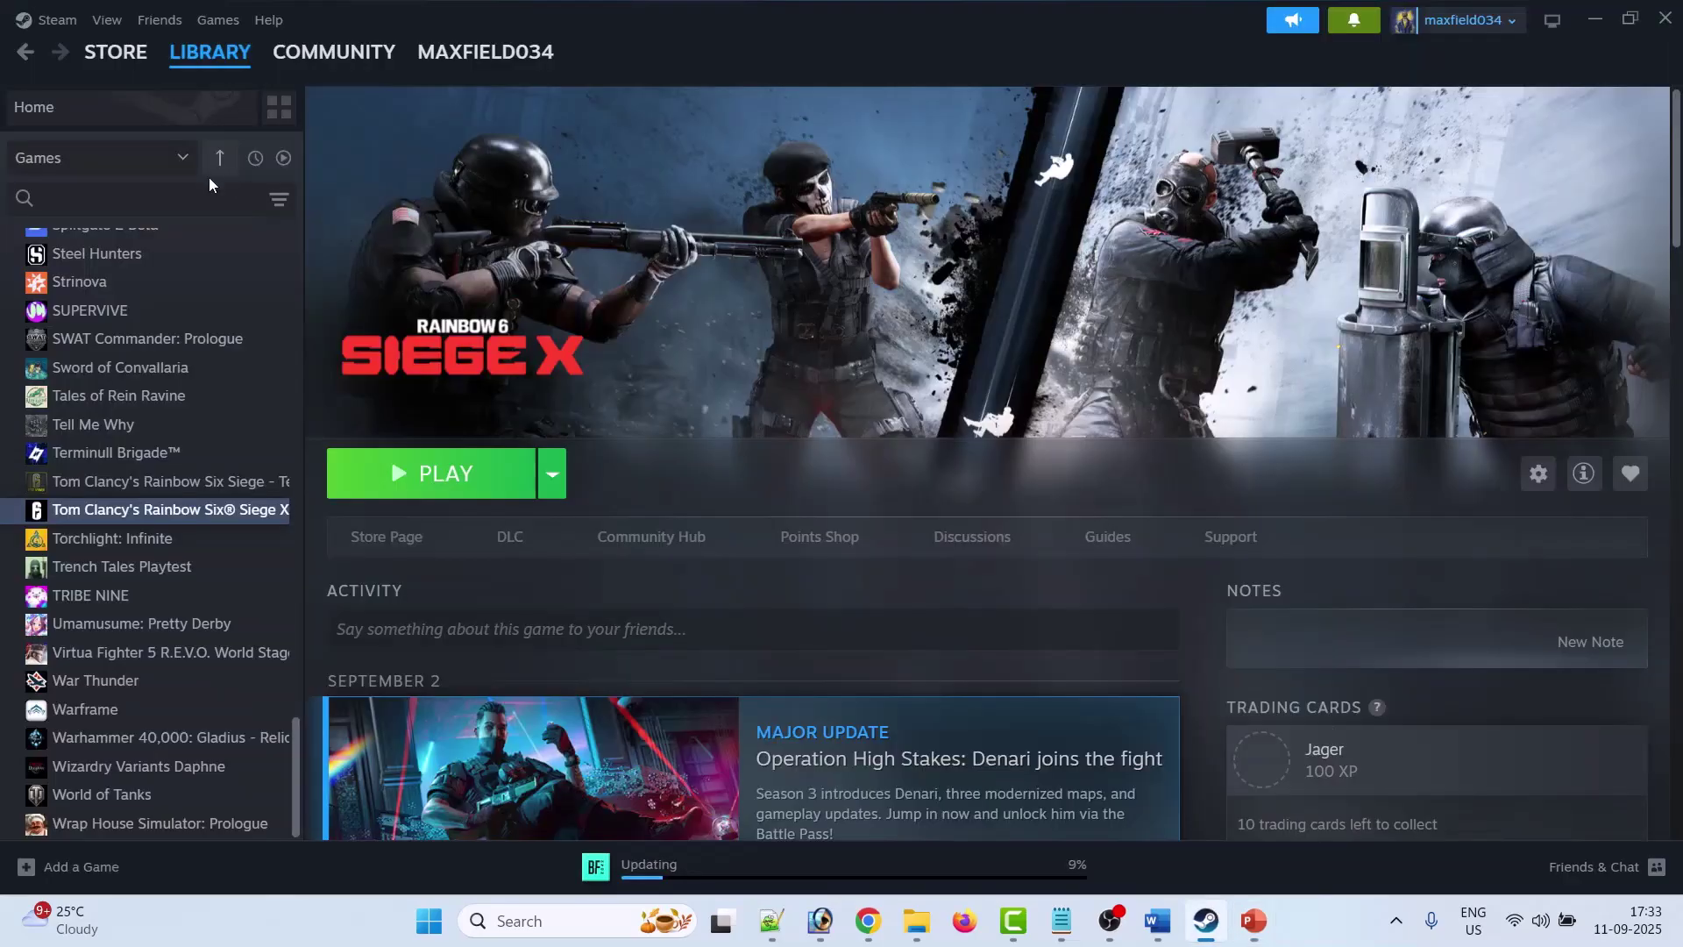
{"action": "right_click", "coordinate": [161, 512]}
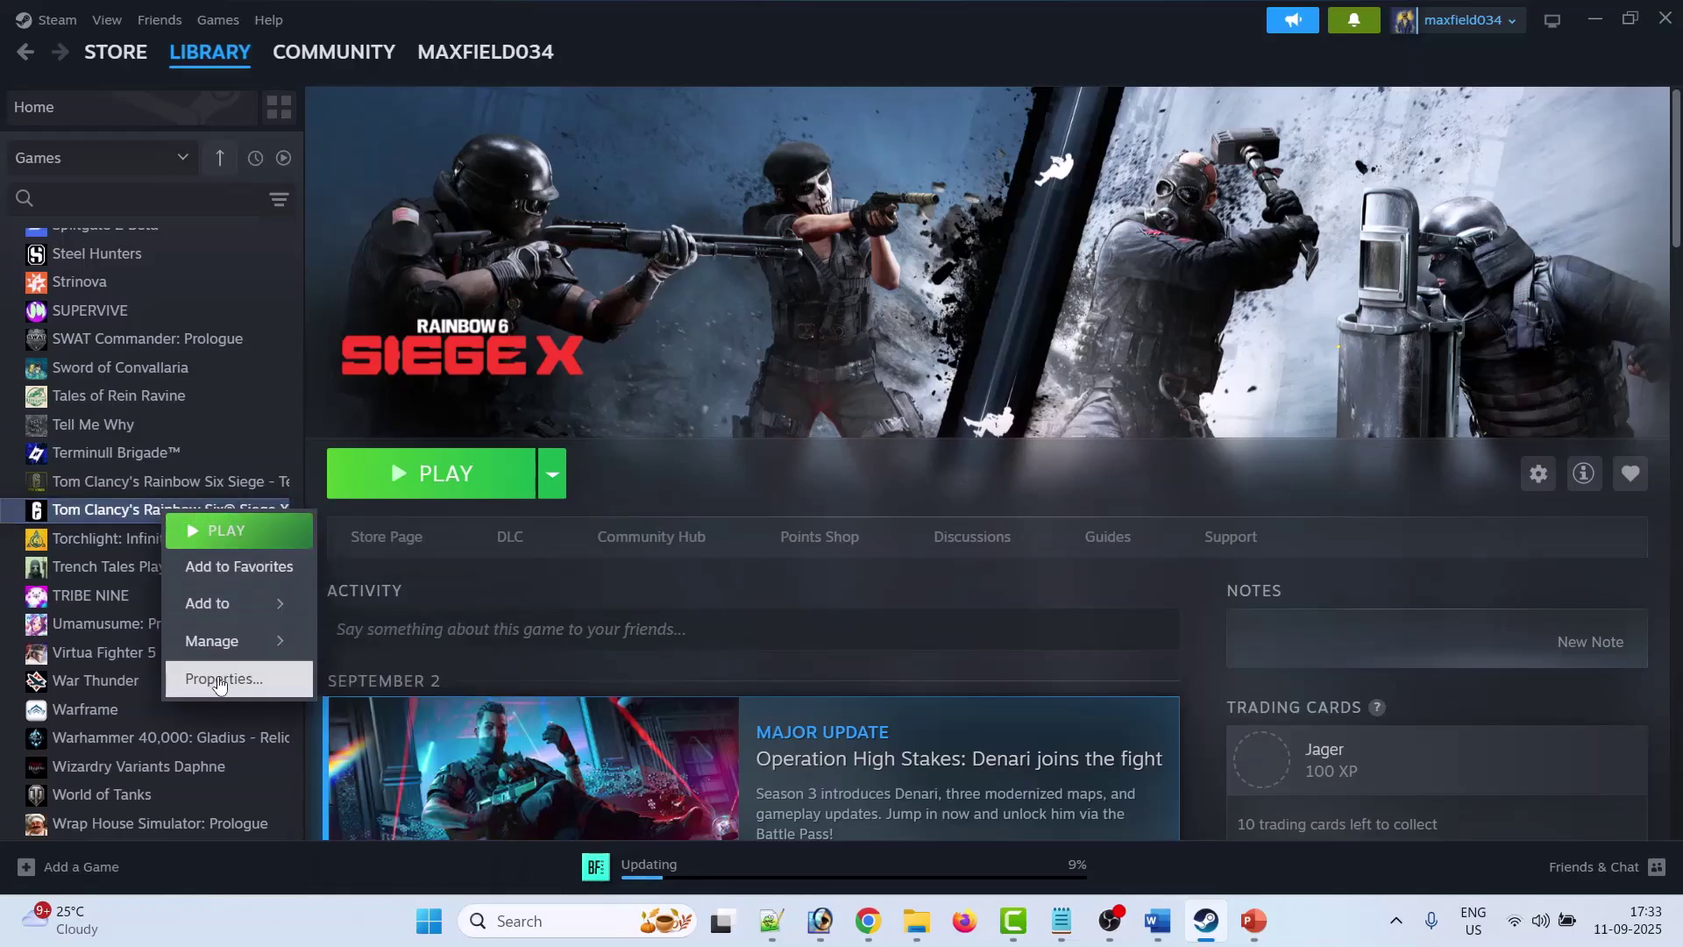
{"action": "left_click", "coordinate": [258, 684]}
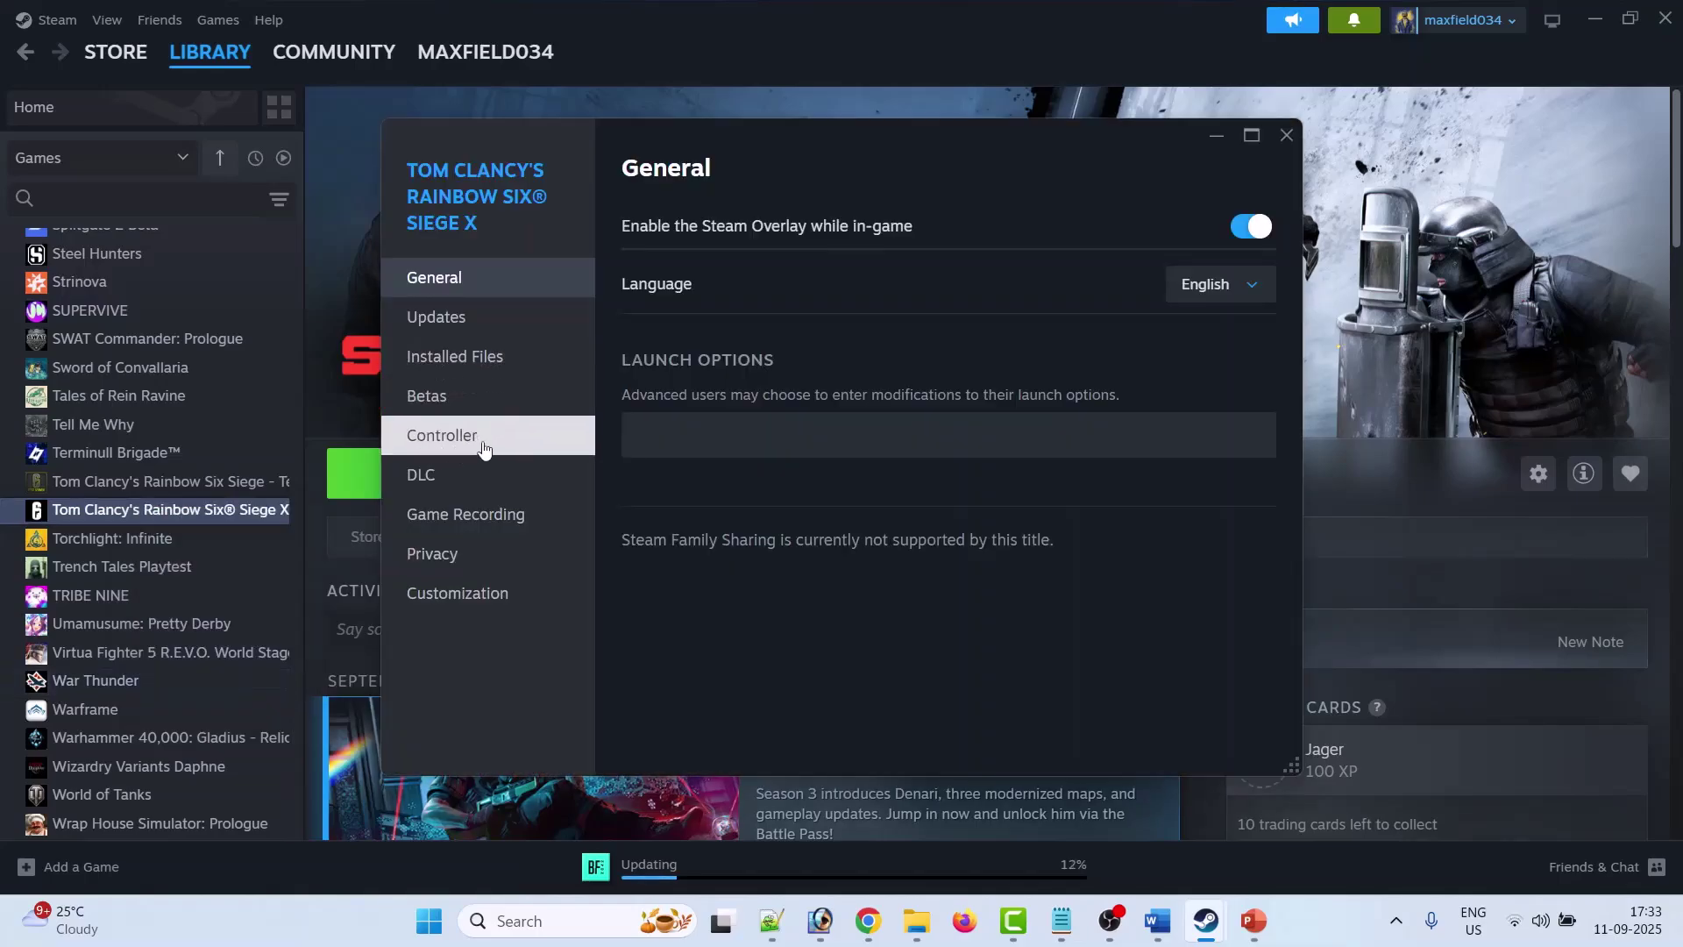
{"action": "left_click", "coordinate": [483, 448]}
{"action": "left_click", "coordinate": [1177, 324]}
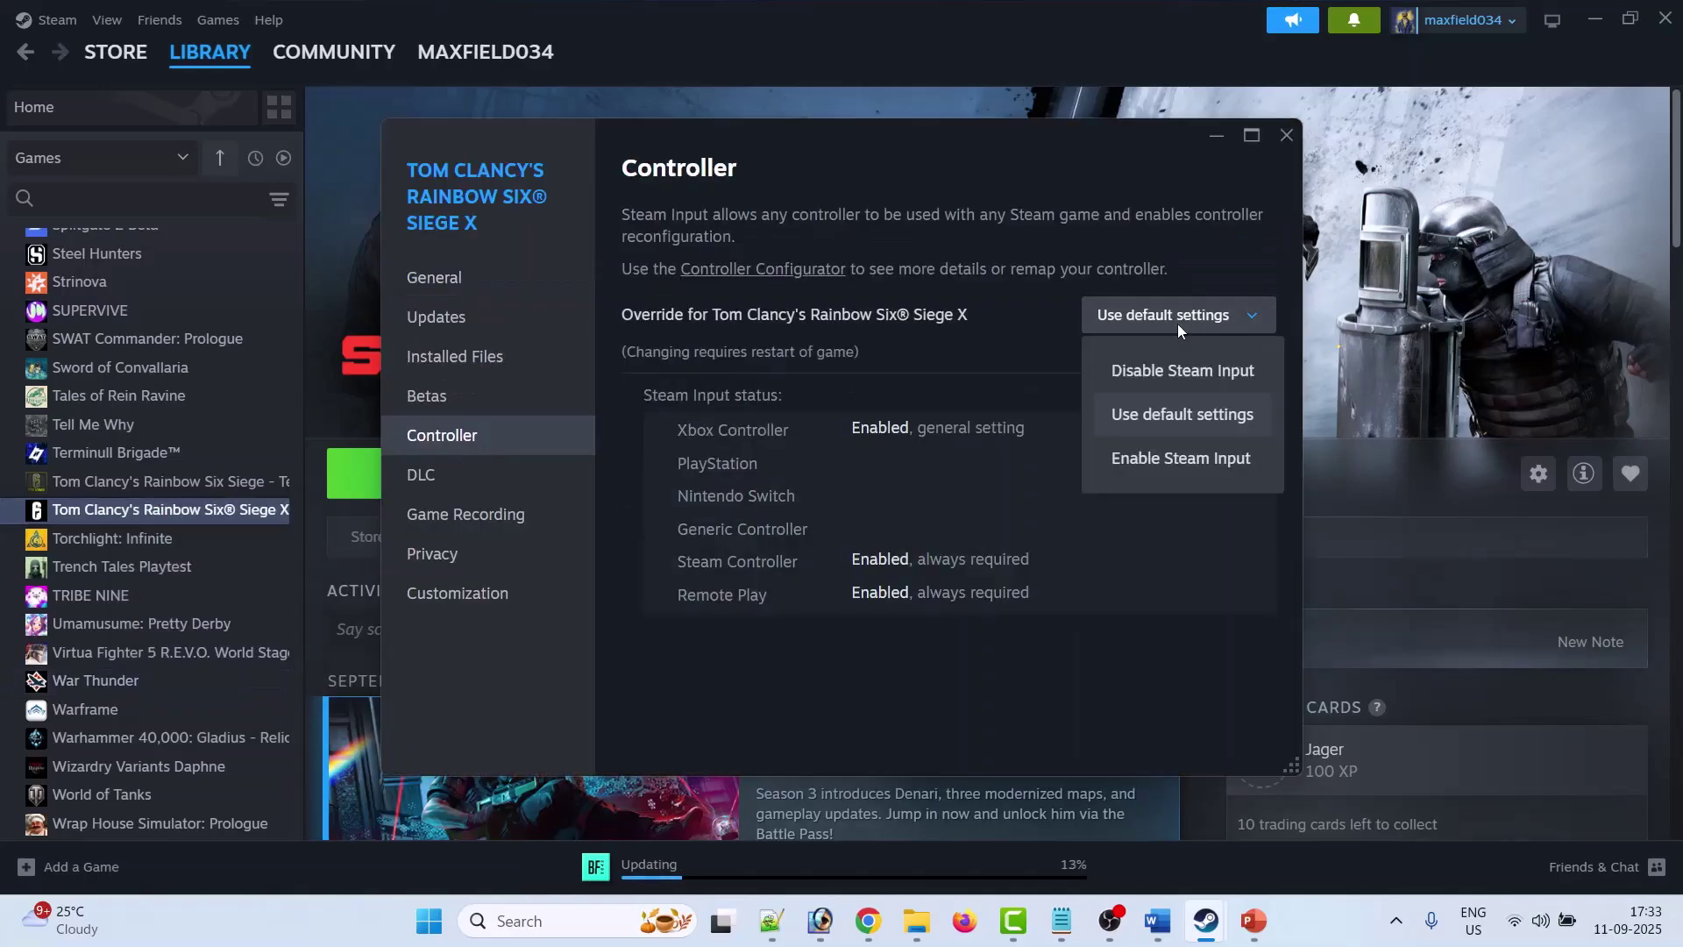
{"action": "left_click", "coordinate": [1195, 463]}
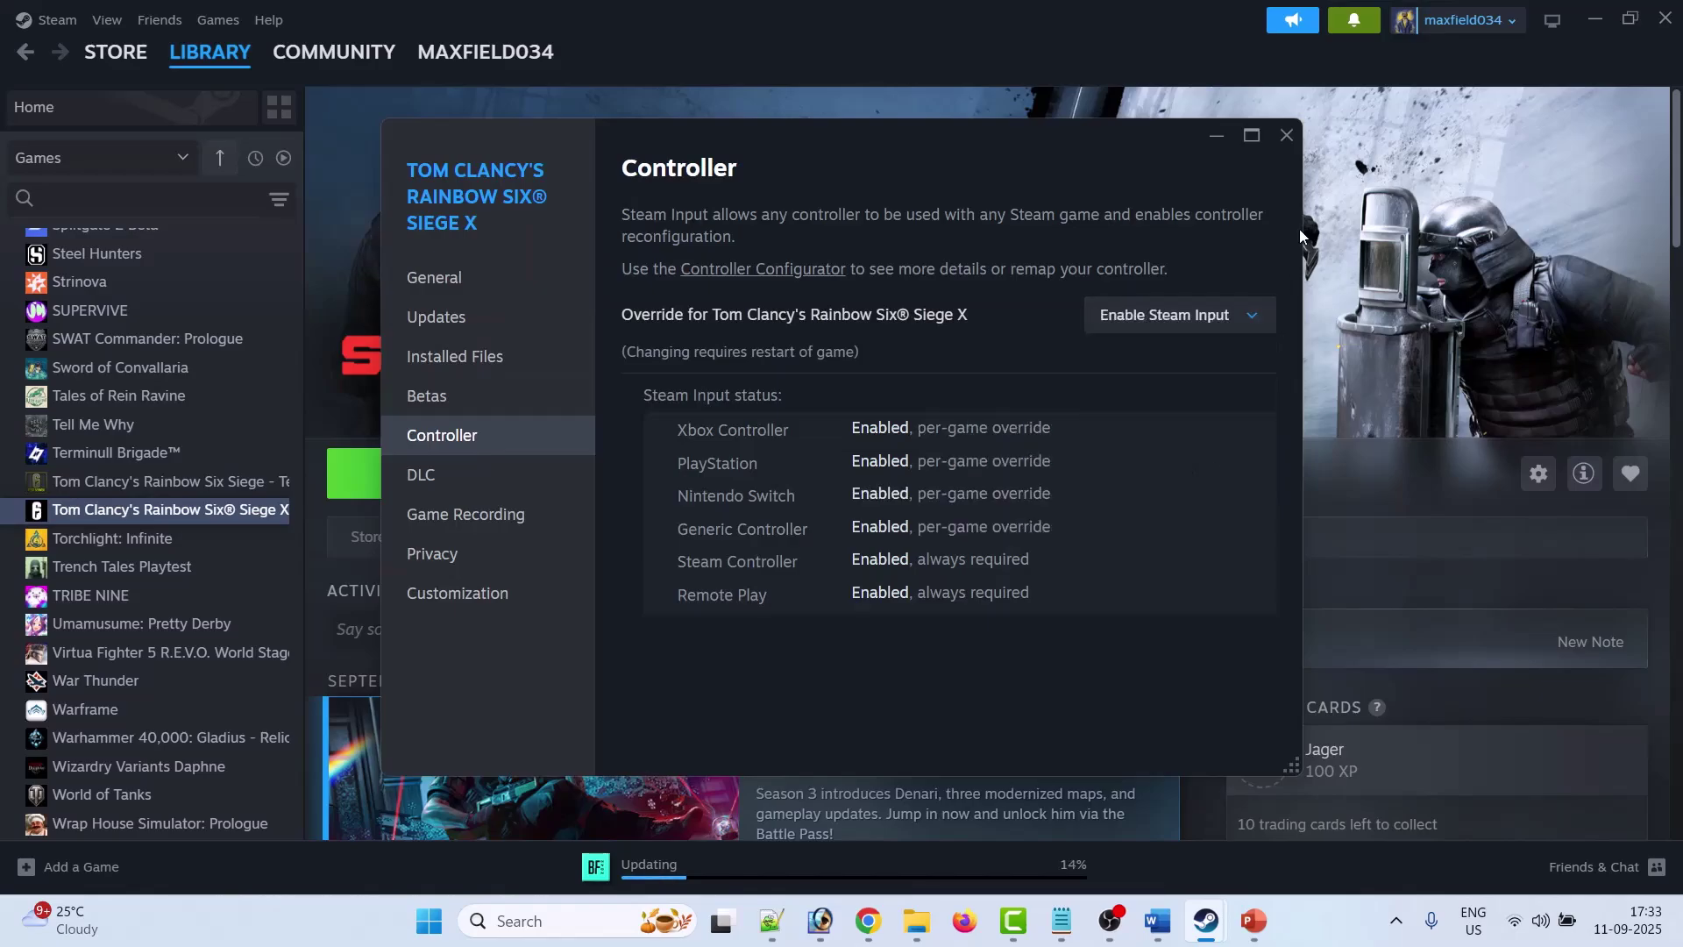
{"action": "left_click", "coordinate": [1281, 133]}
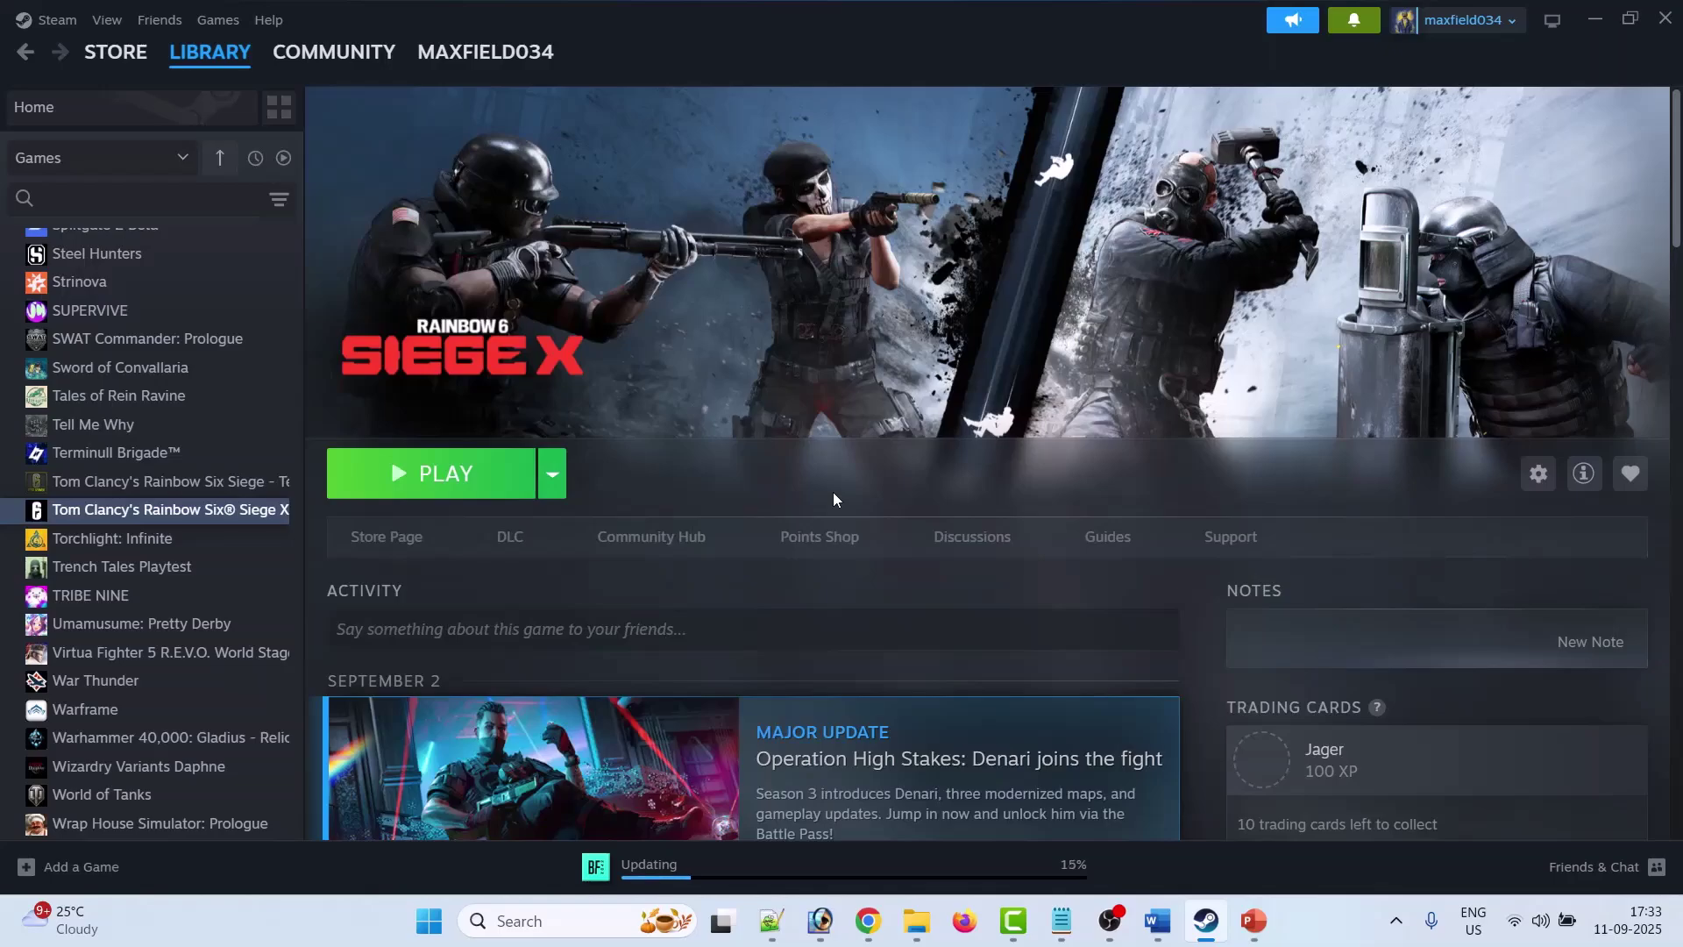
Change Rainbow Six Siege X's controller override to Disable Steam Input.
{"action": "right_click", "coordinate": [178, 513]}
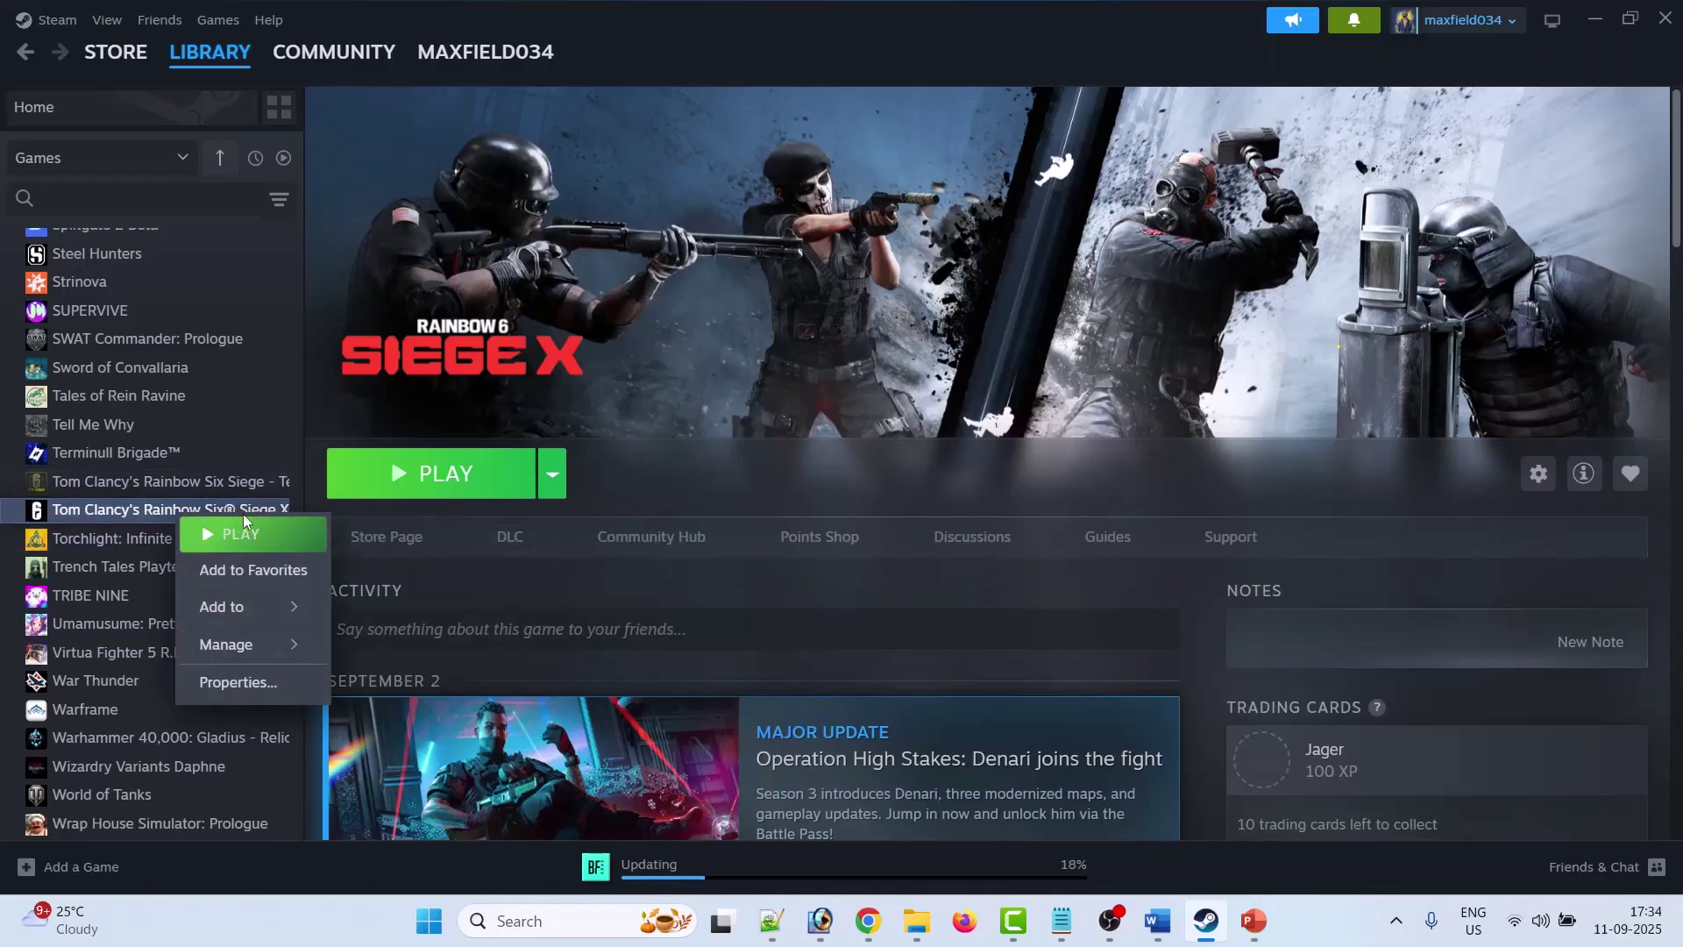
{"action": "left_click", "coordinate": [238, 682]}
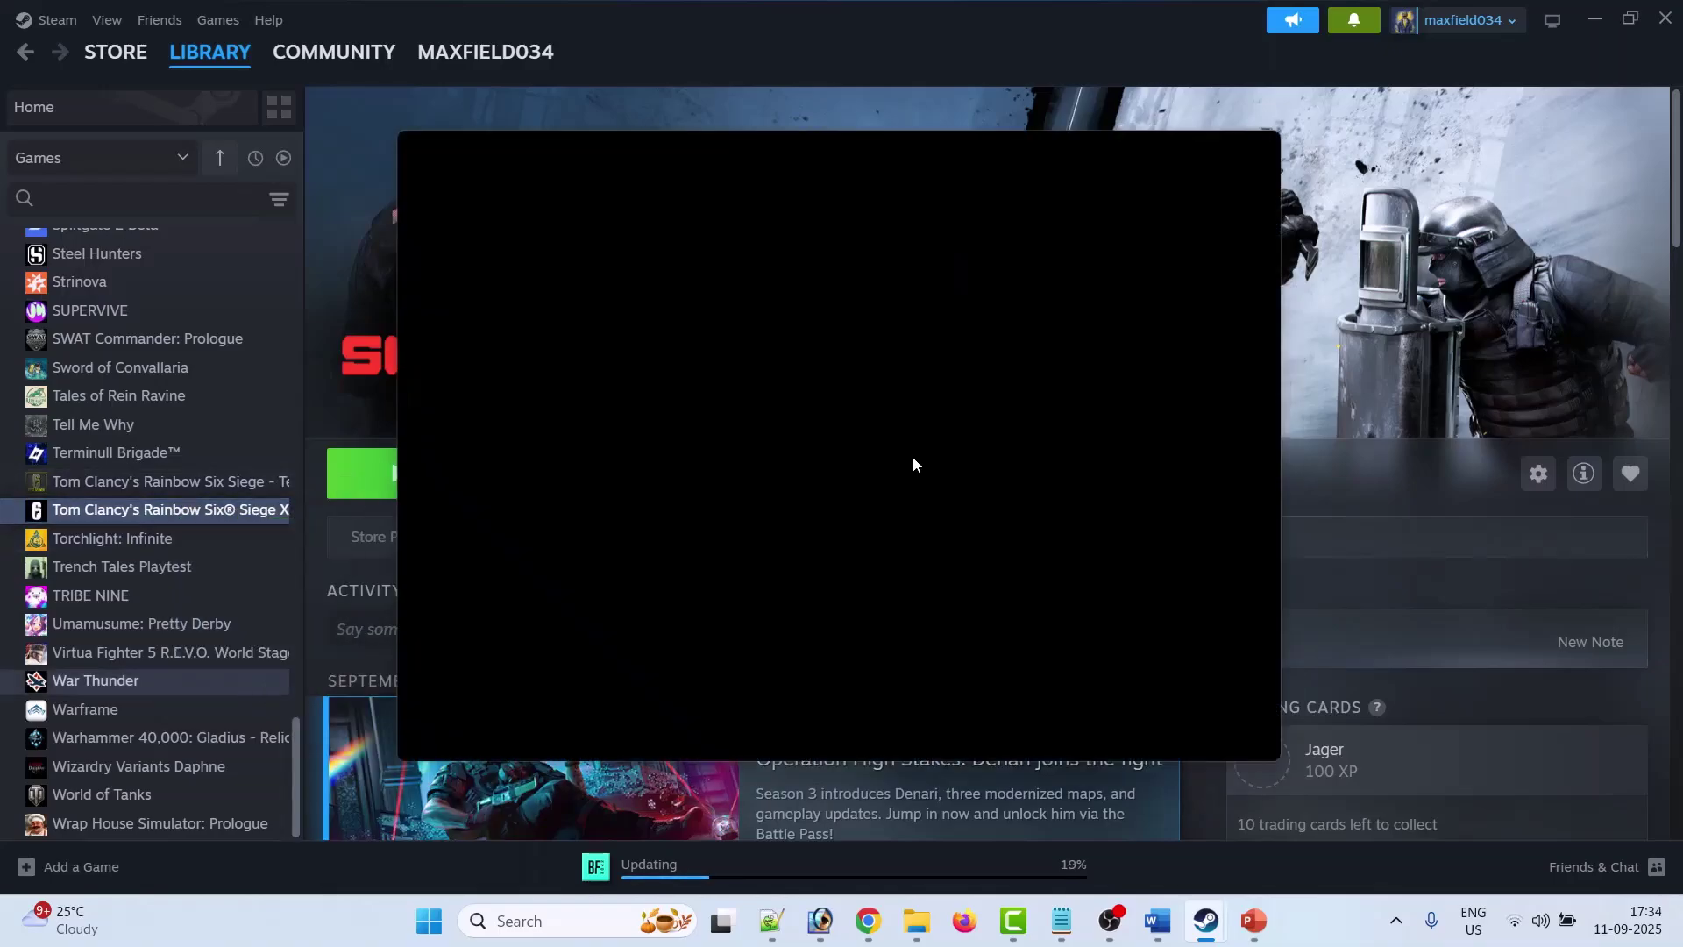
{"action": "left_click", "coordinate": [464, 435]}
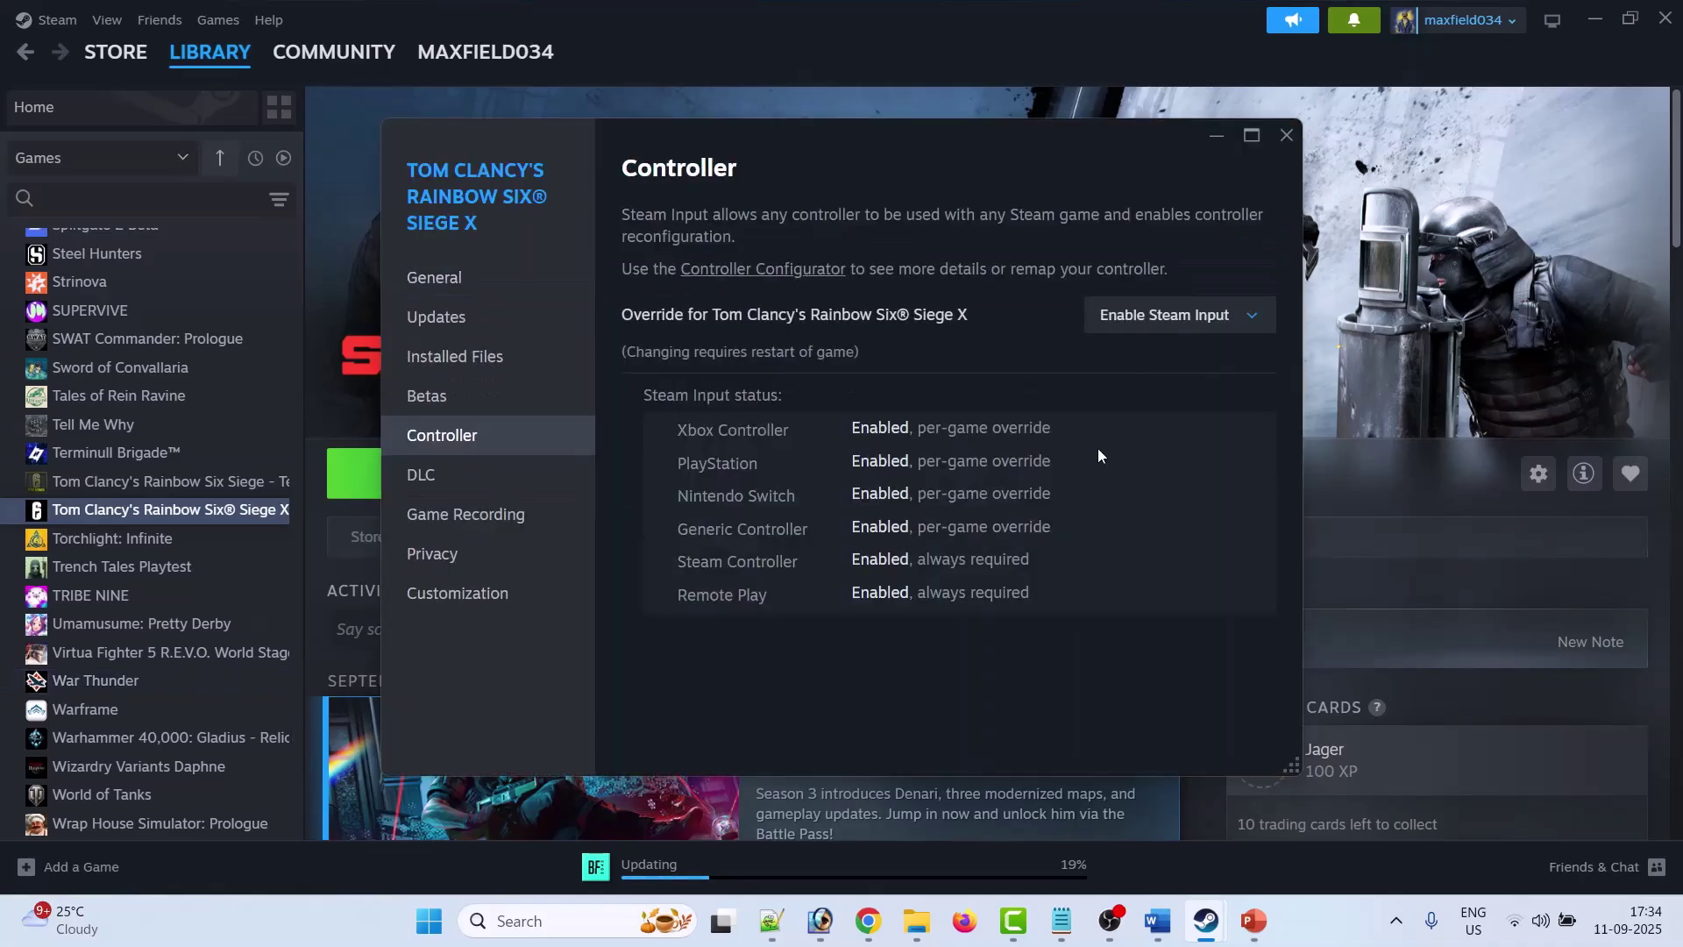
{"action": "left_click", "coordinate": [1227, 331]}
{"action": "left_click", "coordinate": [1175, 365]}
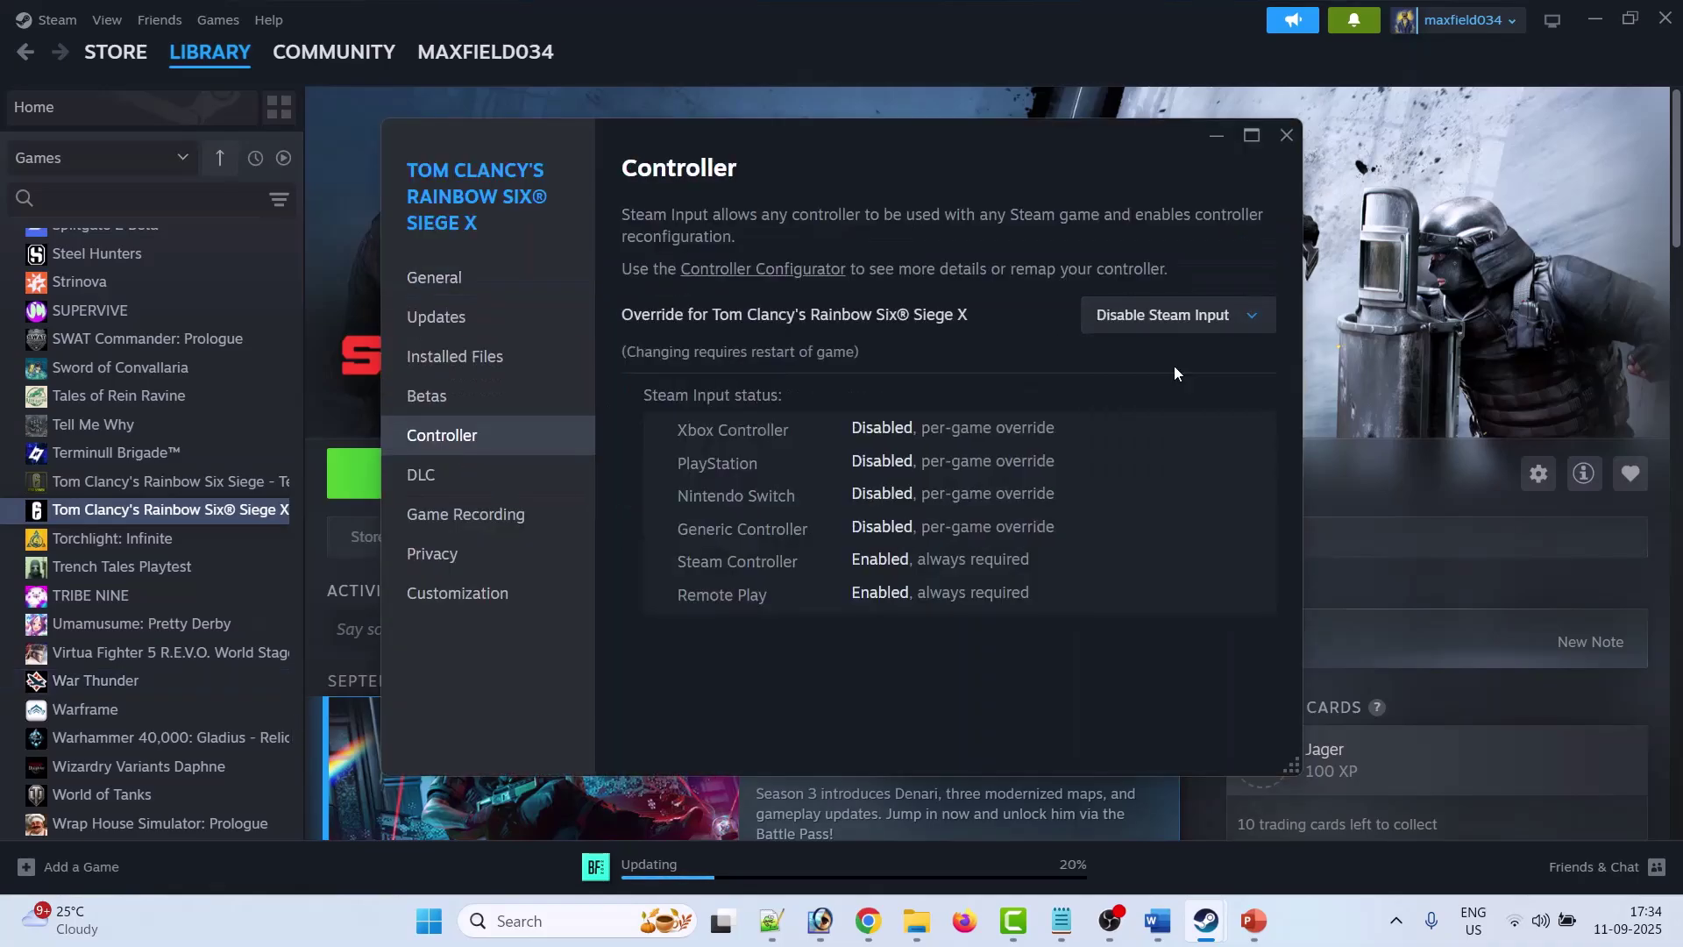
{"action": "left_click", "coordinate": [1286, 135]}
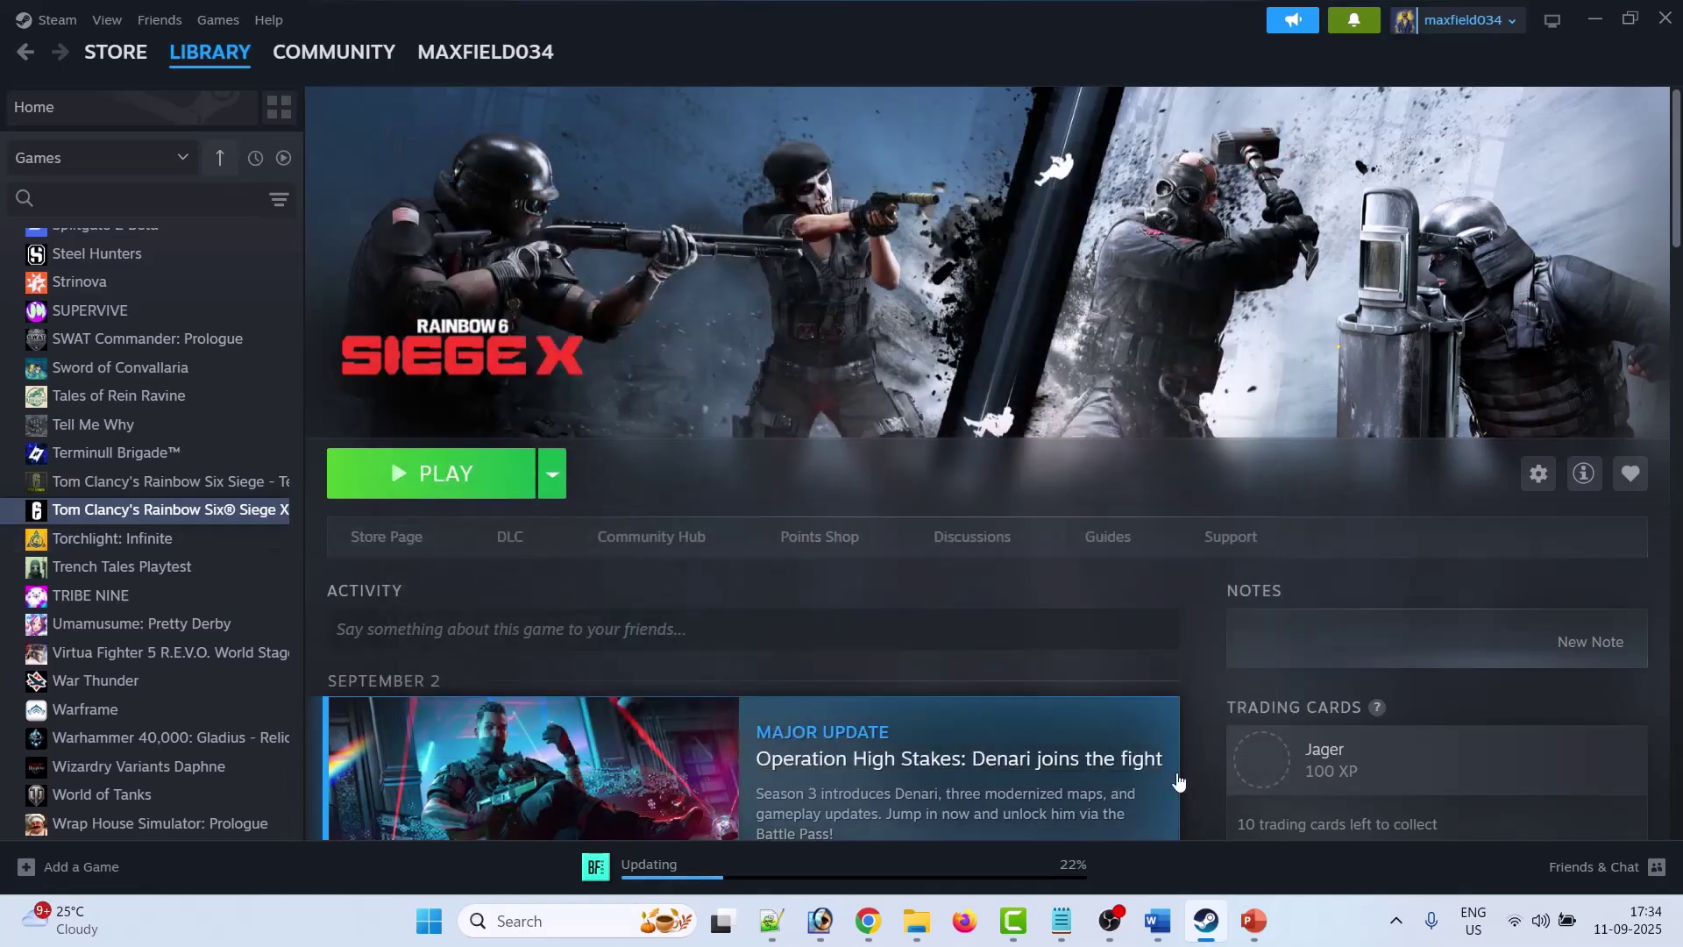
Back in PowerPoint, move past slides 3-4 to slide 5, 'Fix 4. Check If Controller Is Properly Connected'.
{"action": "left_click", "coordinate": [1254, 921]}
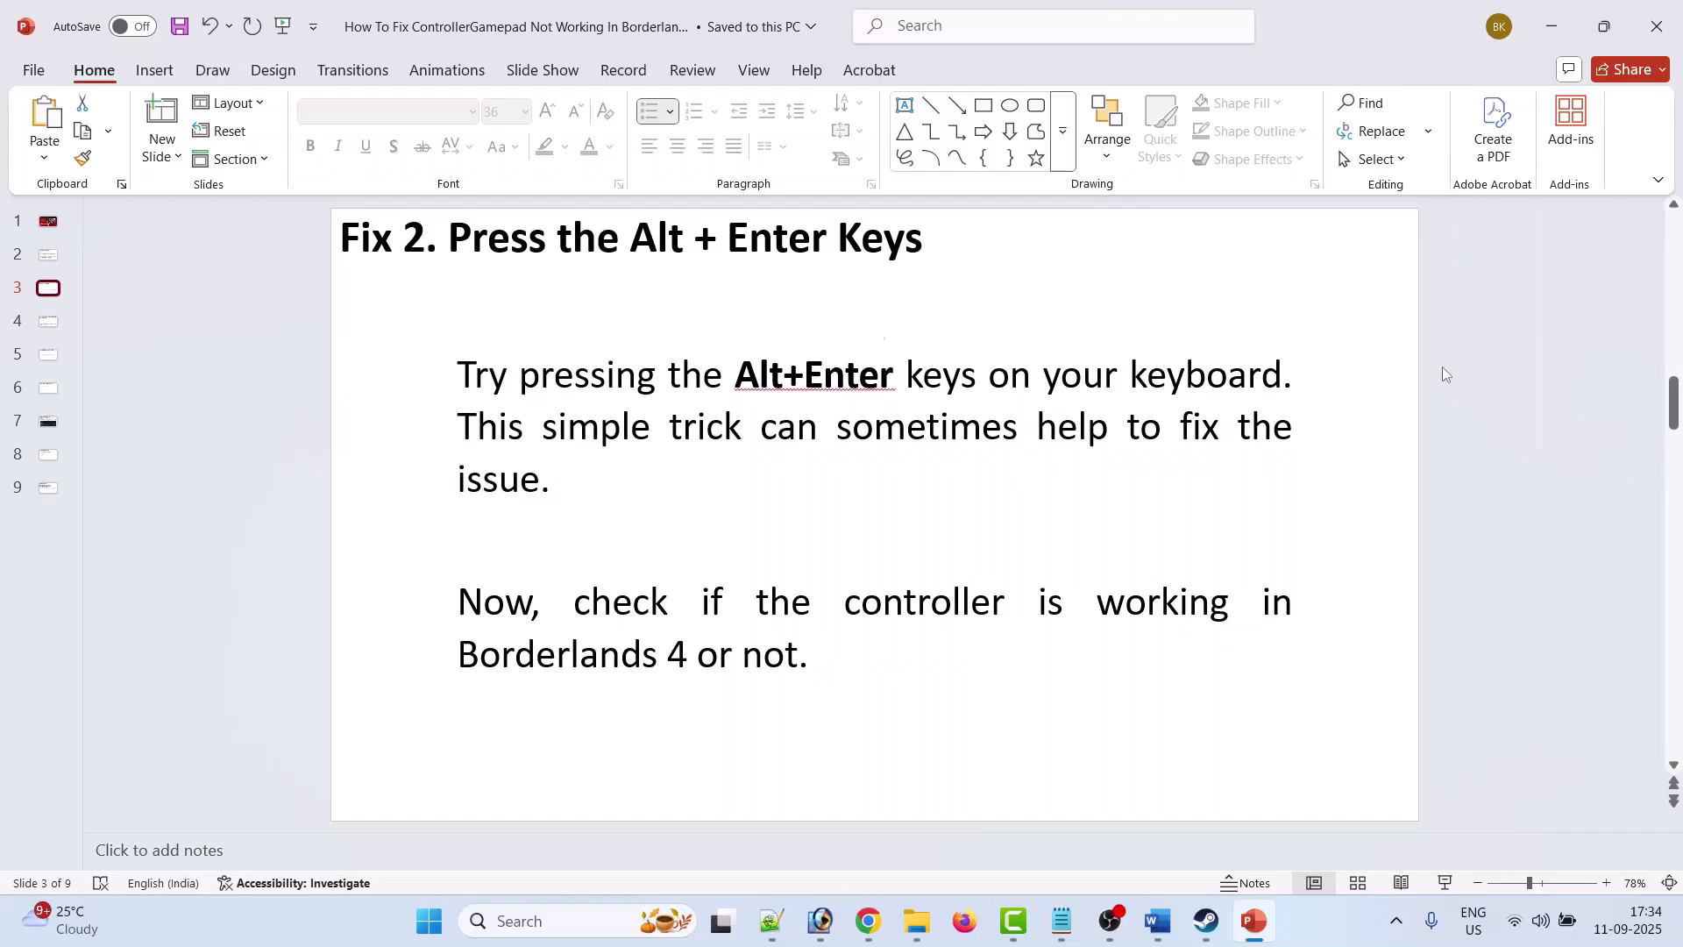
{"action": "scroll", "coordinate": [1473, 376], "scroll_direction": "down", "scroll_amount": 2}
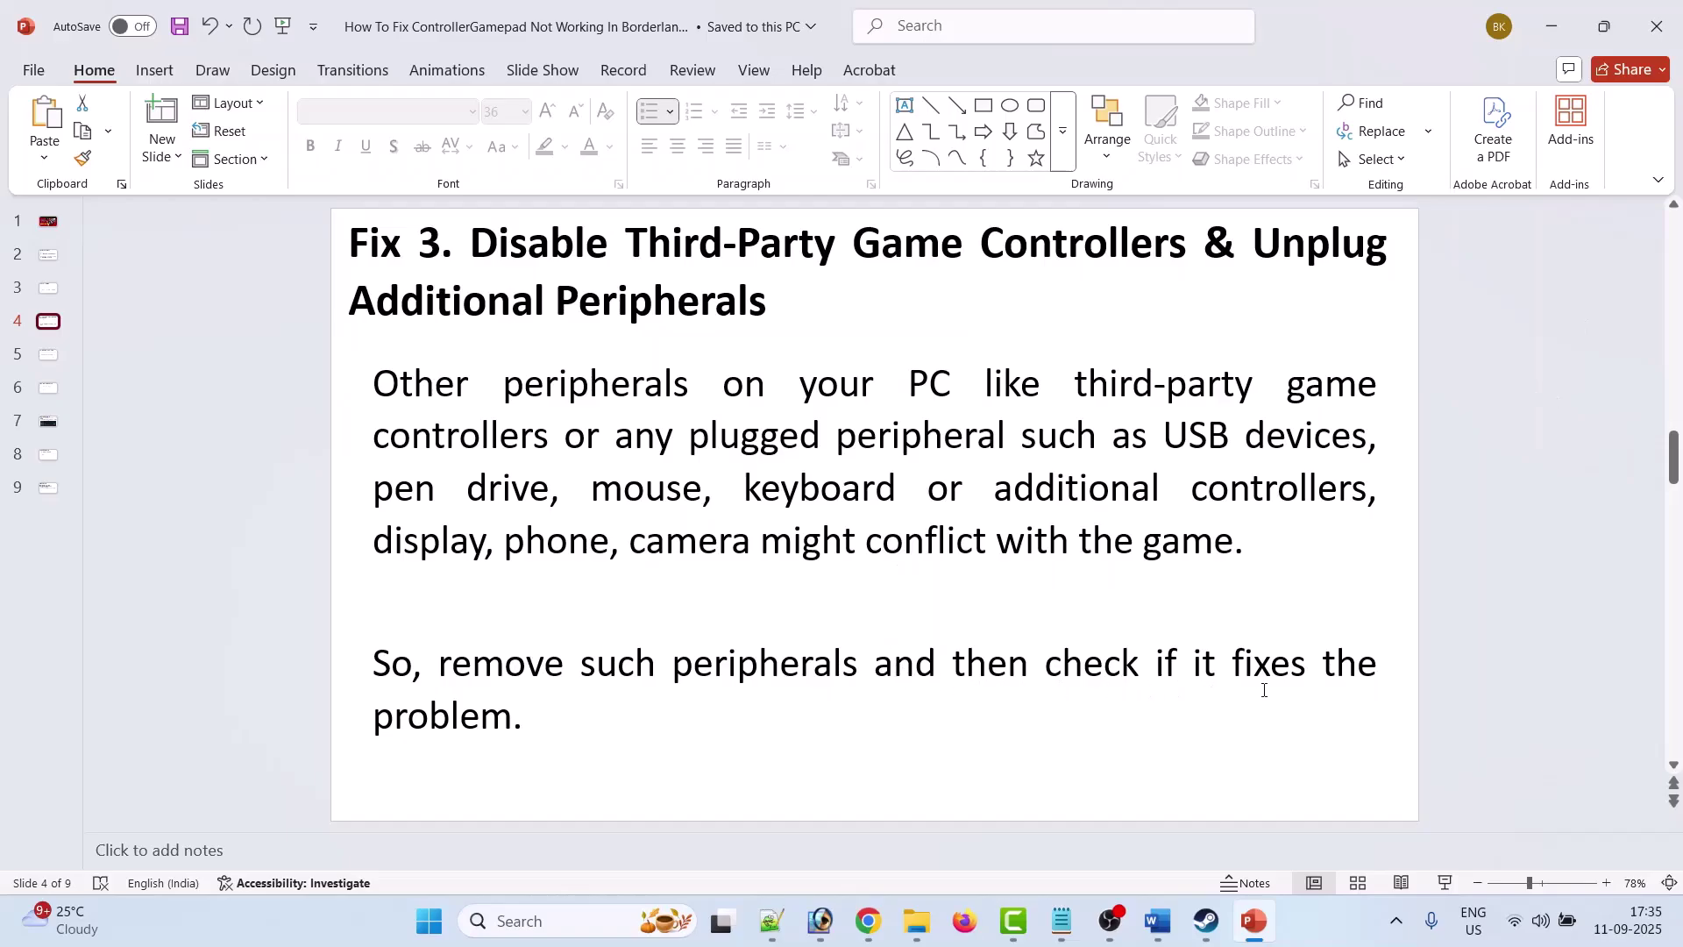
{"action": "left_click", "coordinate": [45, 360]}
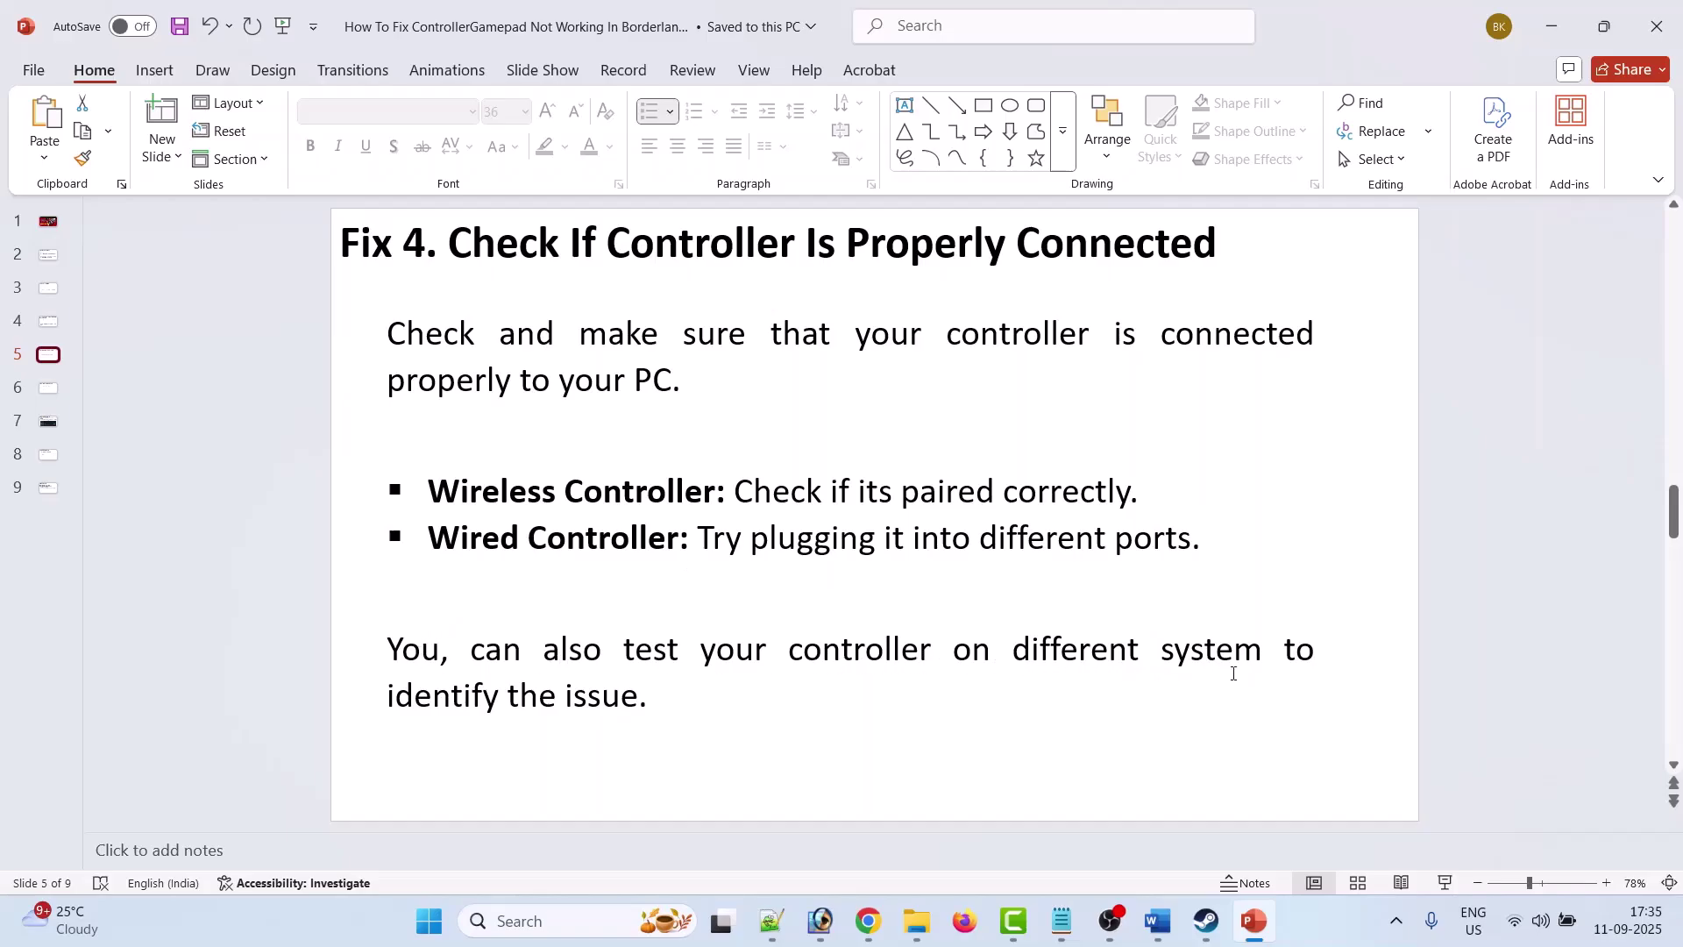
Go to slide 6, 'Fix 5. Use a Wired Controller (Alternative)'.
{"action": "left_click", "coordinate": [47, 397]}
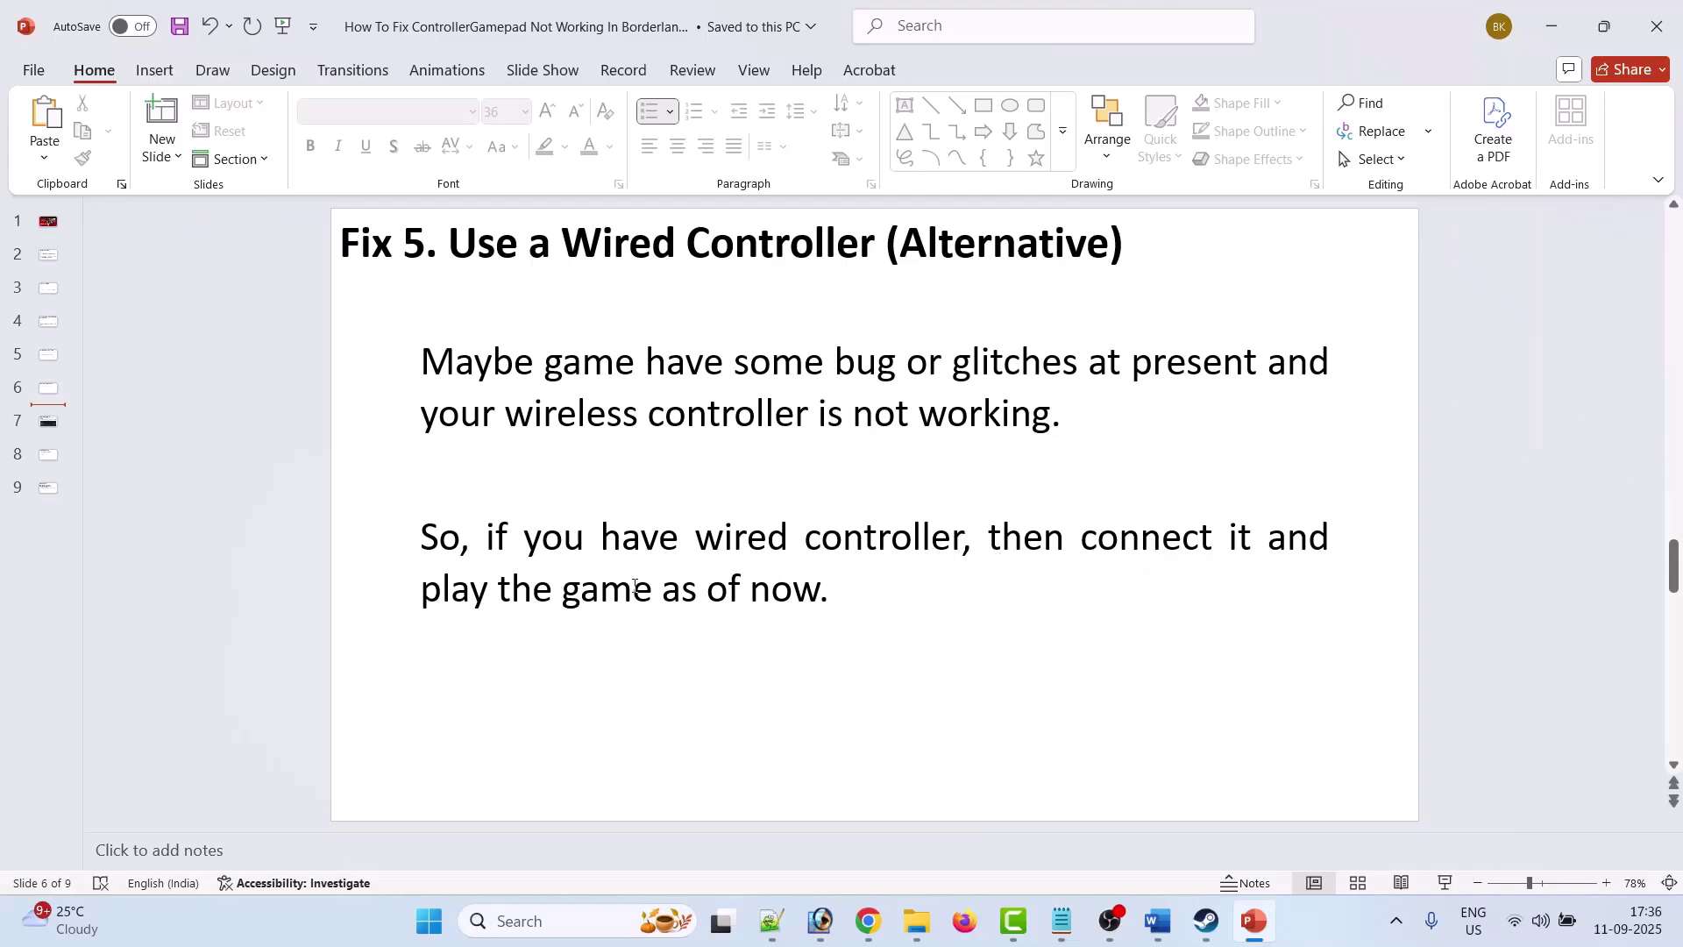
Show slide 7, 'Fix 6. Verify Integrity of Game Files', then slide 8, 'Fix 7. Restart Steam/Restart PC'.
{"action": "left_click", "coordinate": [49, 421]}
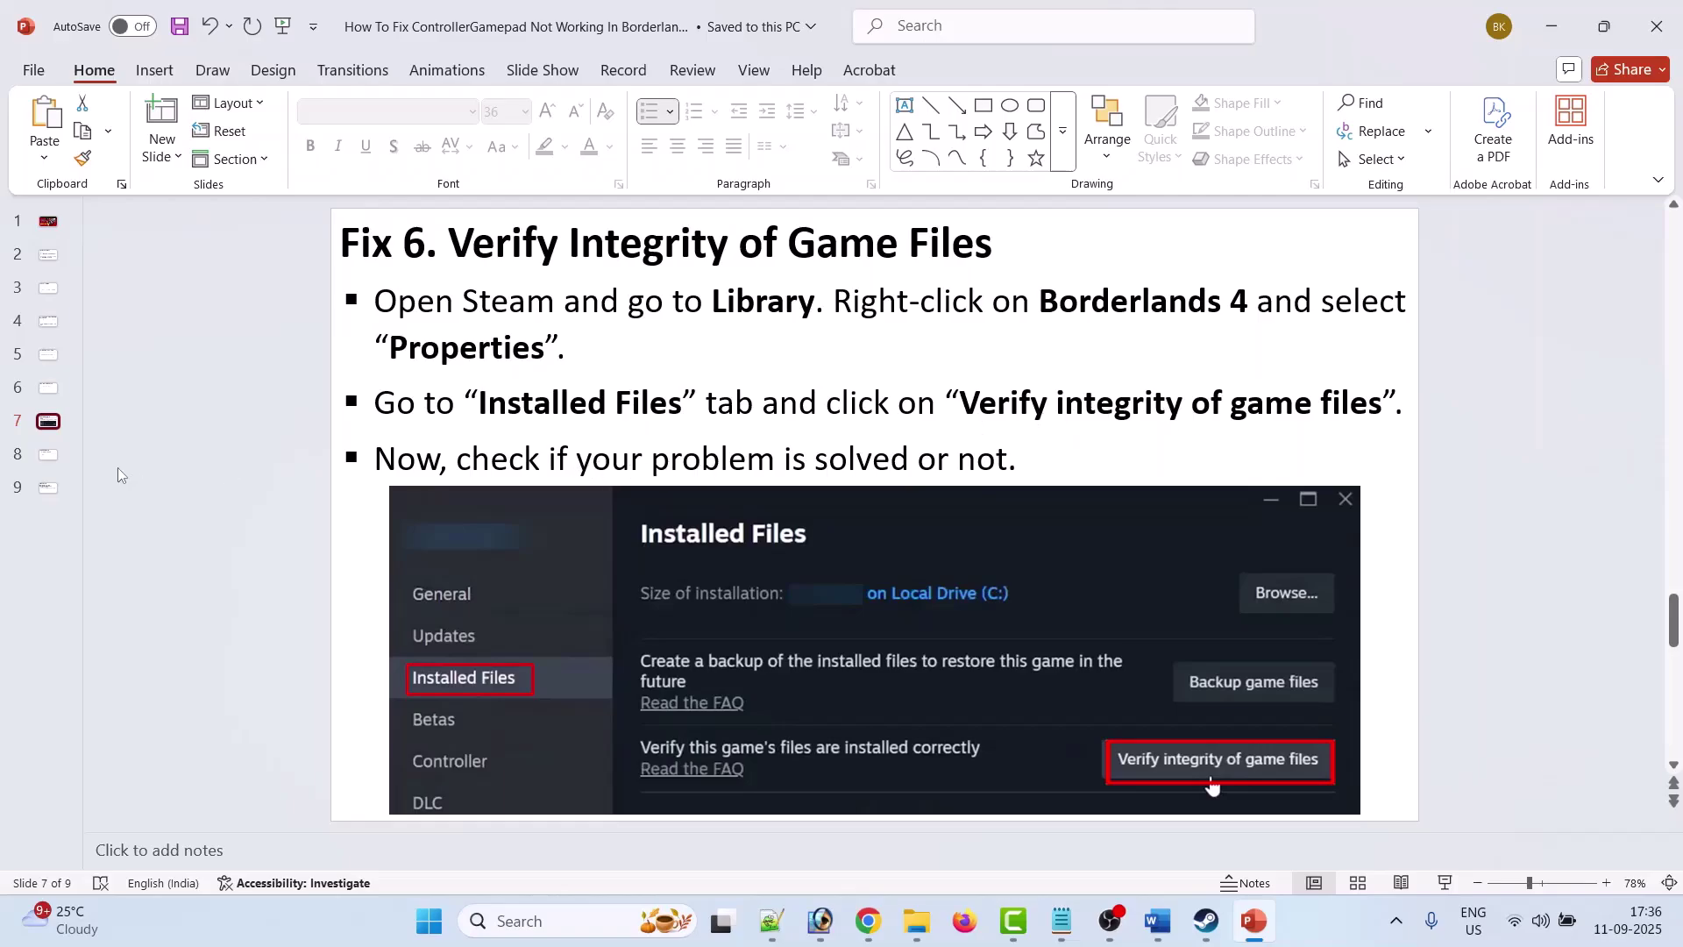
{"action": "left_click", "coordinate": [48, 454]}
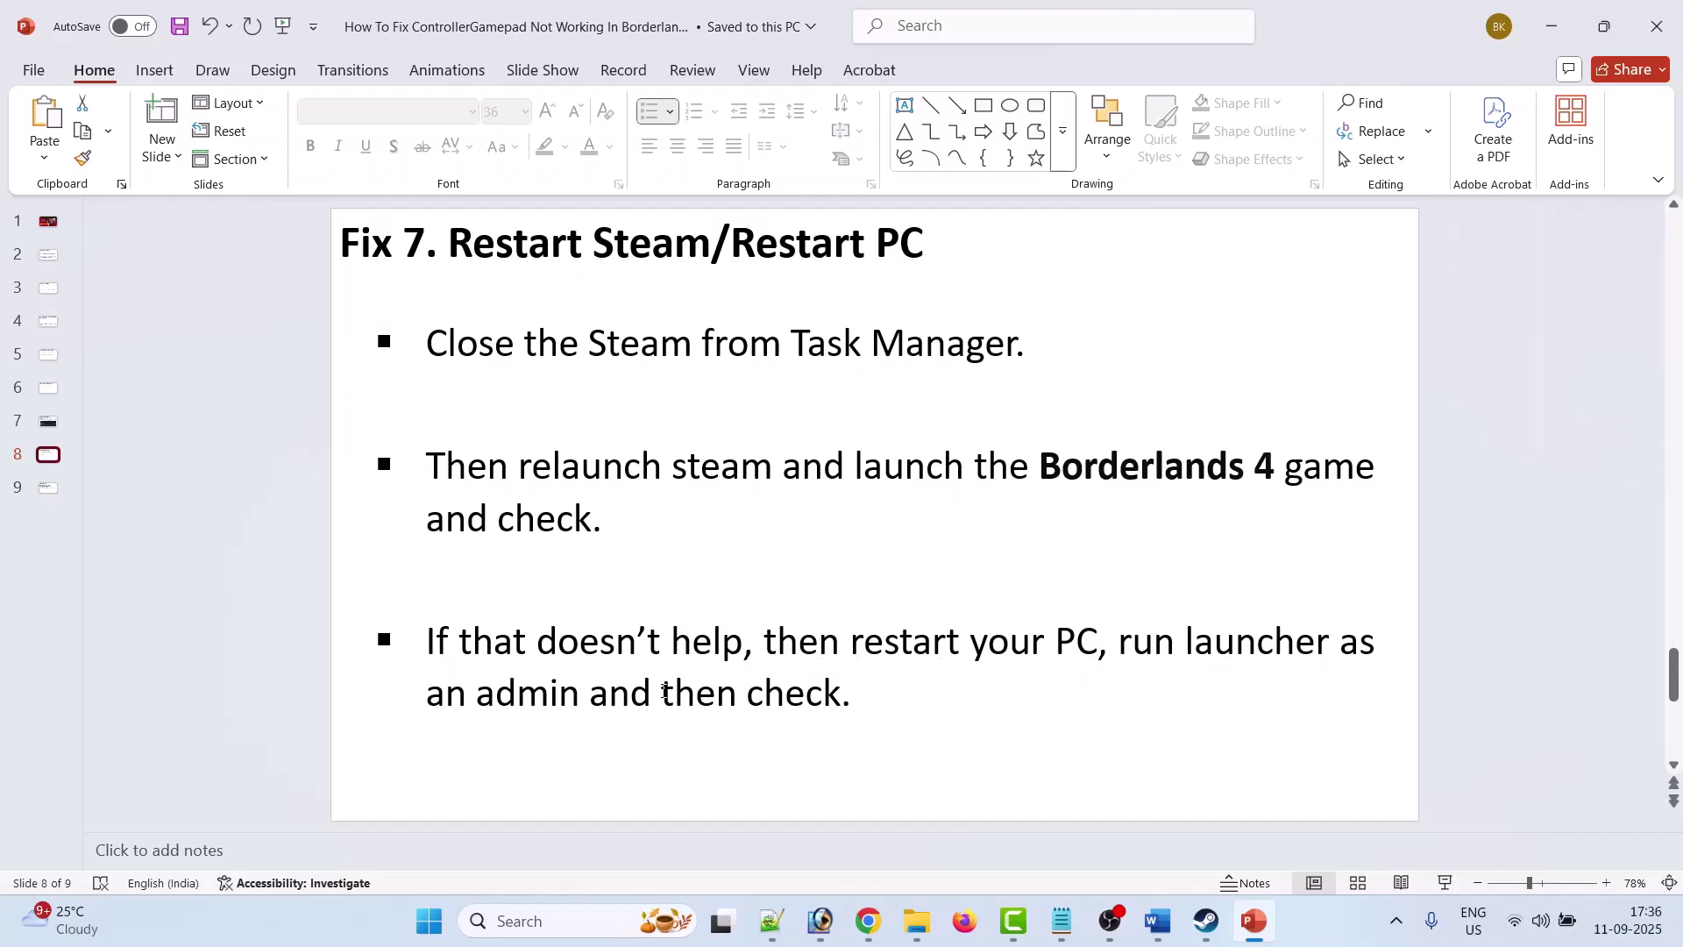
Scroll to slide 9, run Check for updates under Windows Update, and return to PowerPoint.
{"action": "scroll", "coordinate": [649, 488], "scroll_direction": "down", "scroll_amount": 3}
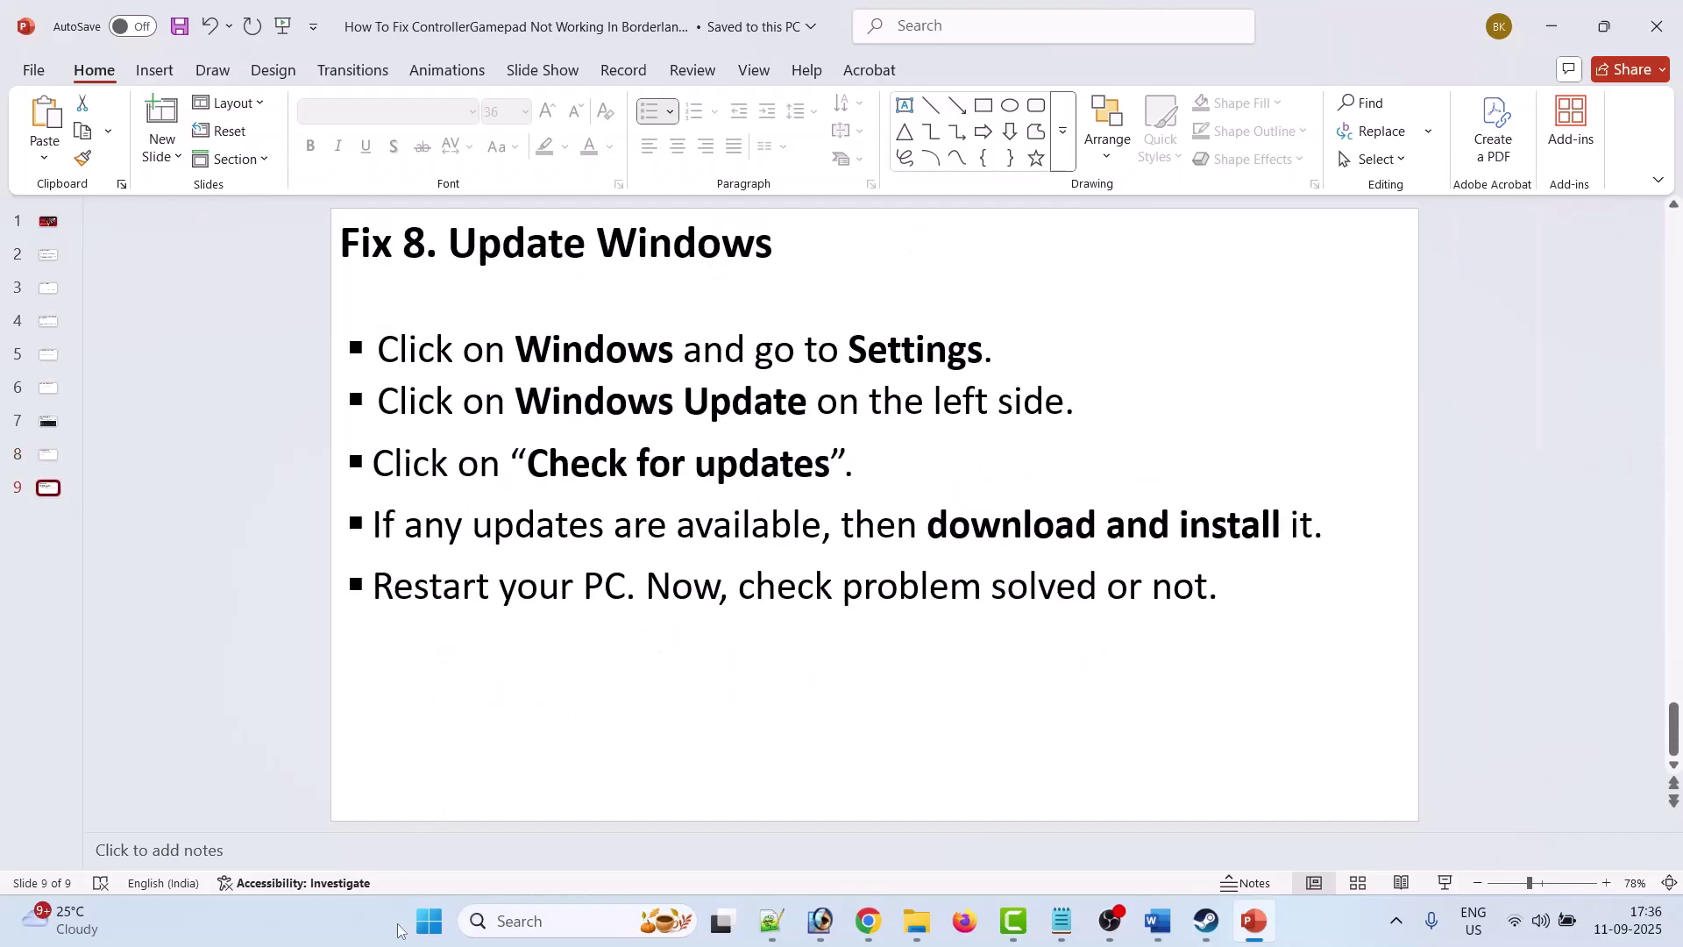
{"action": "left_click", "coordinate": [424, 921]}
{"action": "left_click", "coordinate": [681, 384]}
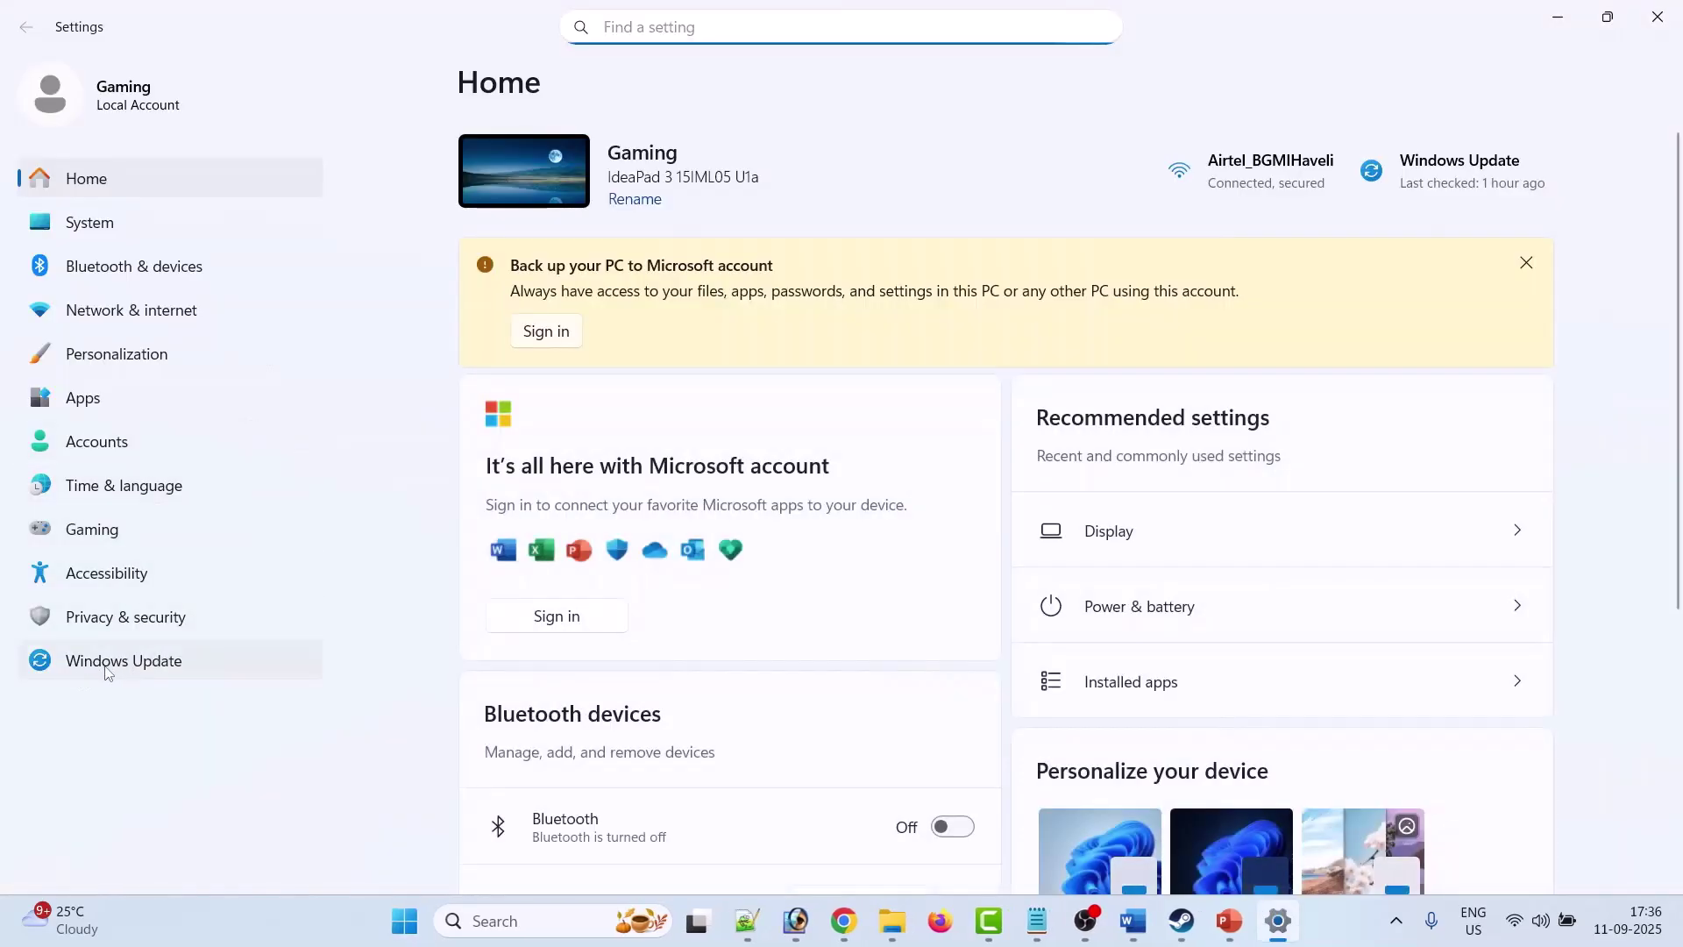
{"action": "left_click", "coordinate": [103, 669]}
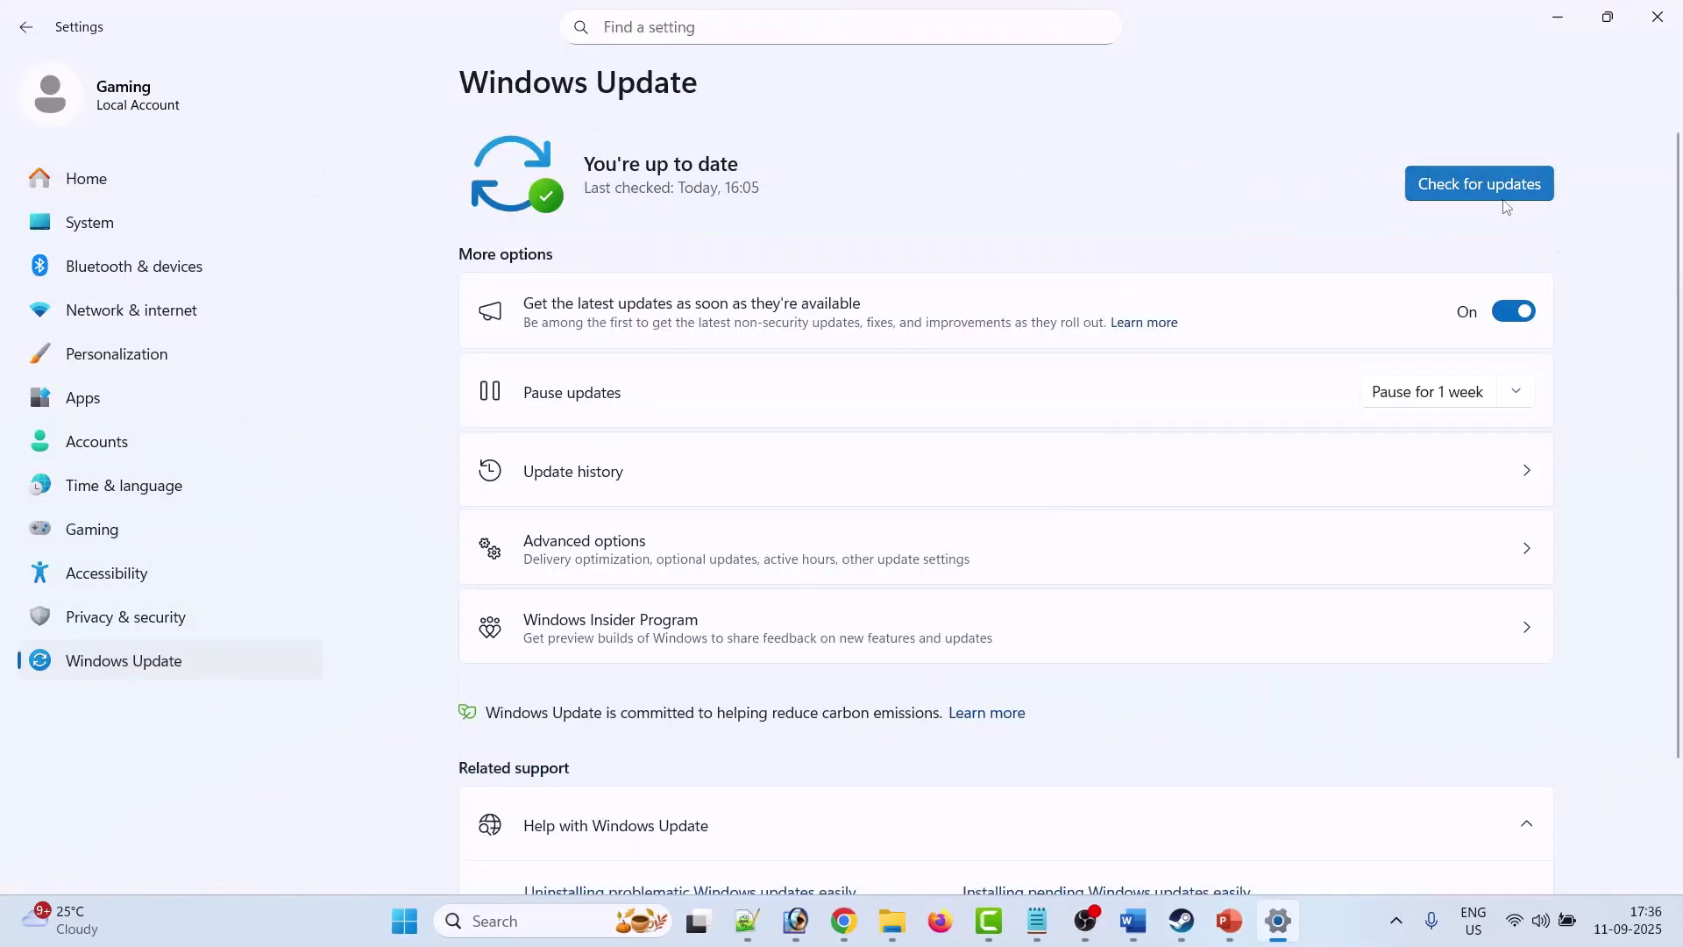
{"action": "left_click", "coordinate": [1469, 186]}
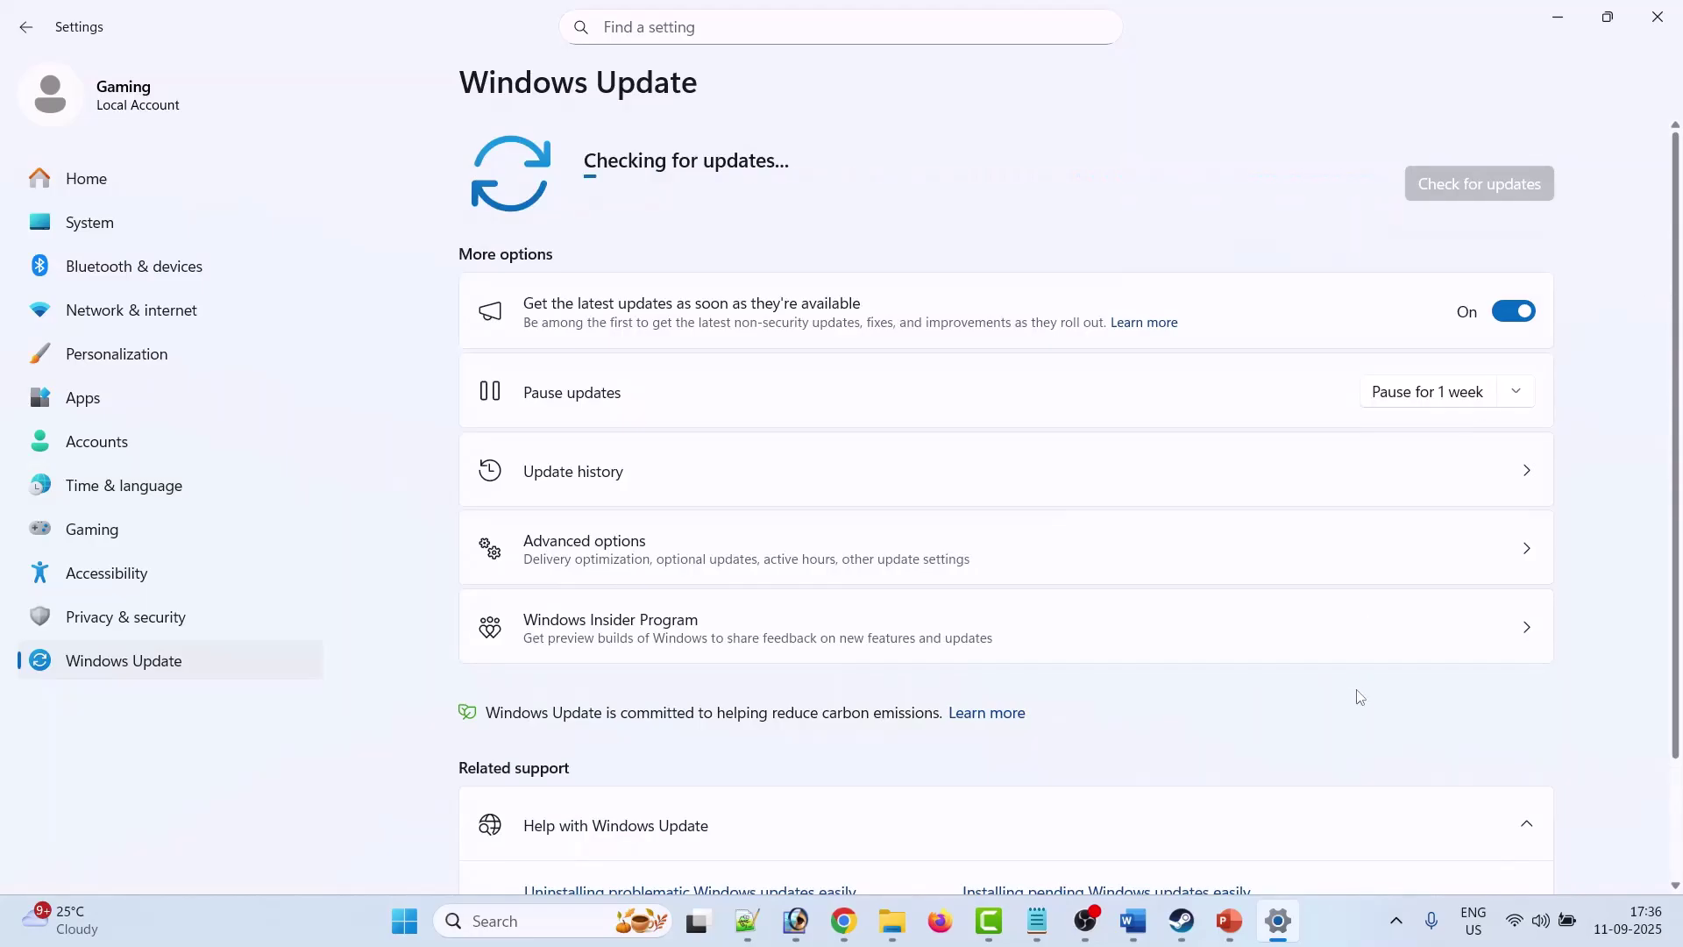
{"action": "key", "text": "alt+Tab"}
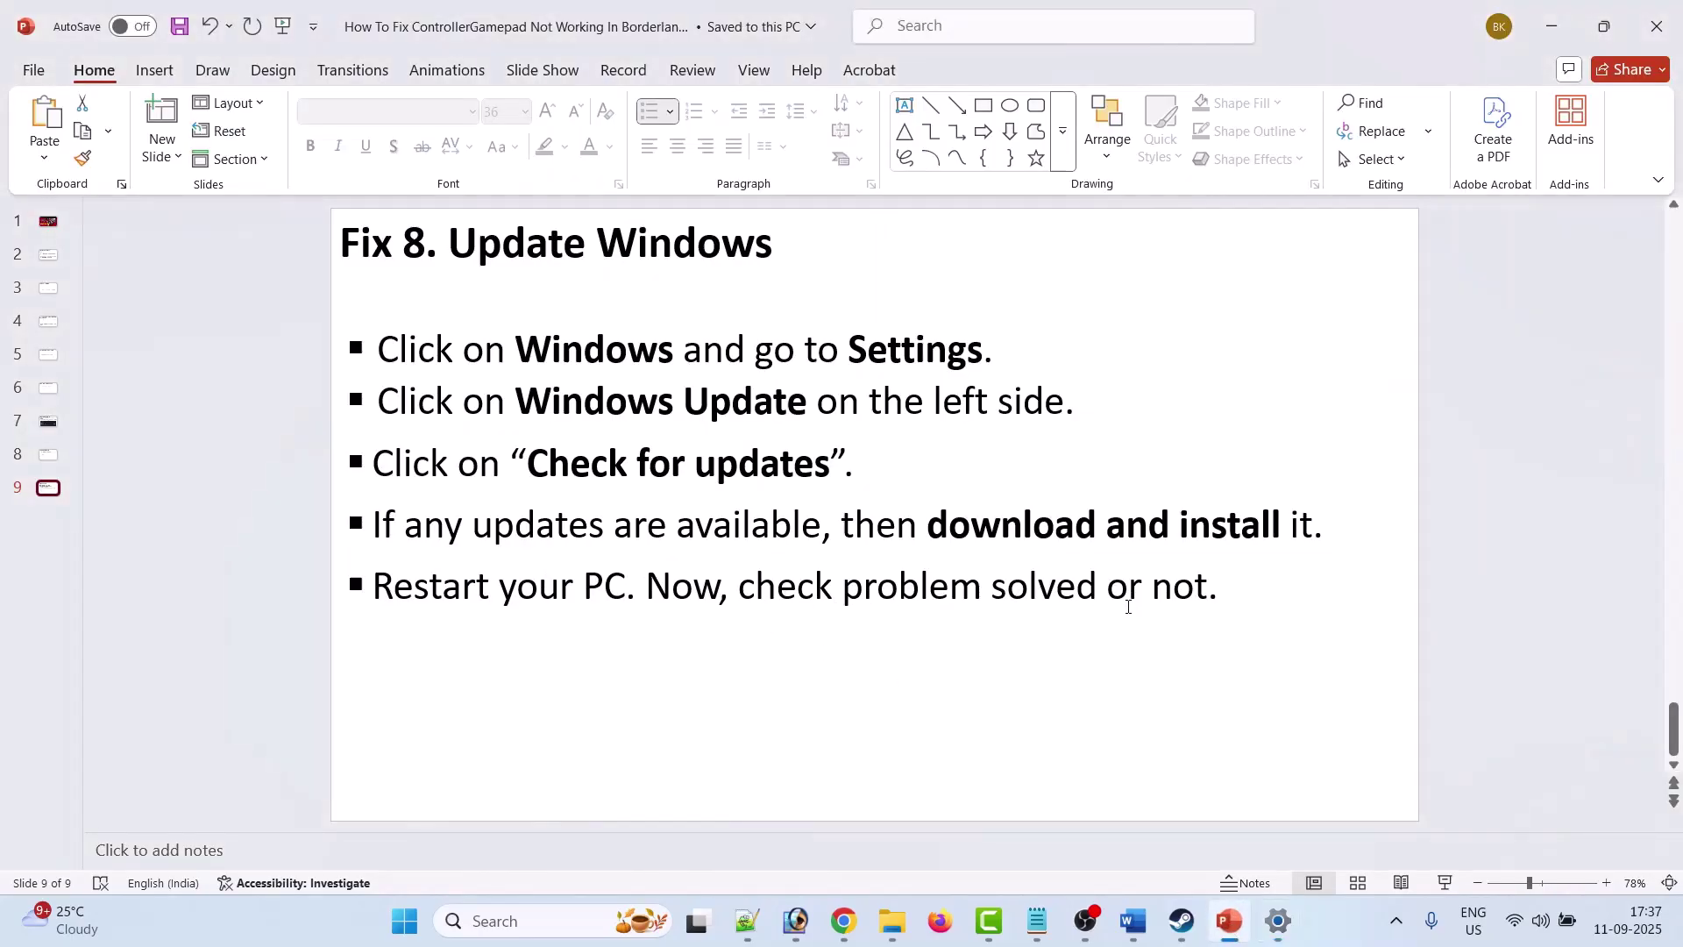
Jump back to slide 1, the 'Fix Controller/Gamepad Not Working' Borderlands 4 title slide.
{"action": "key", "text": "Home"}
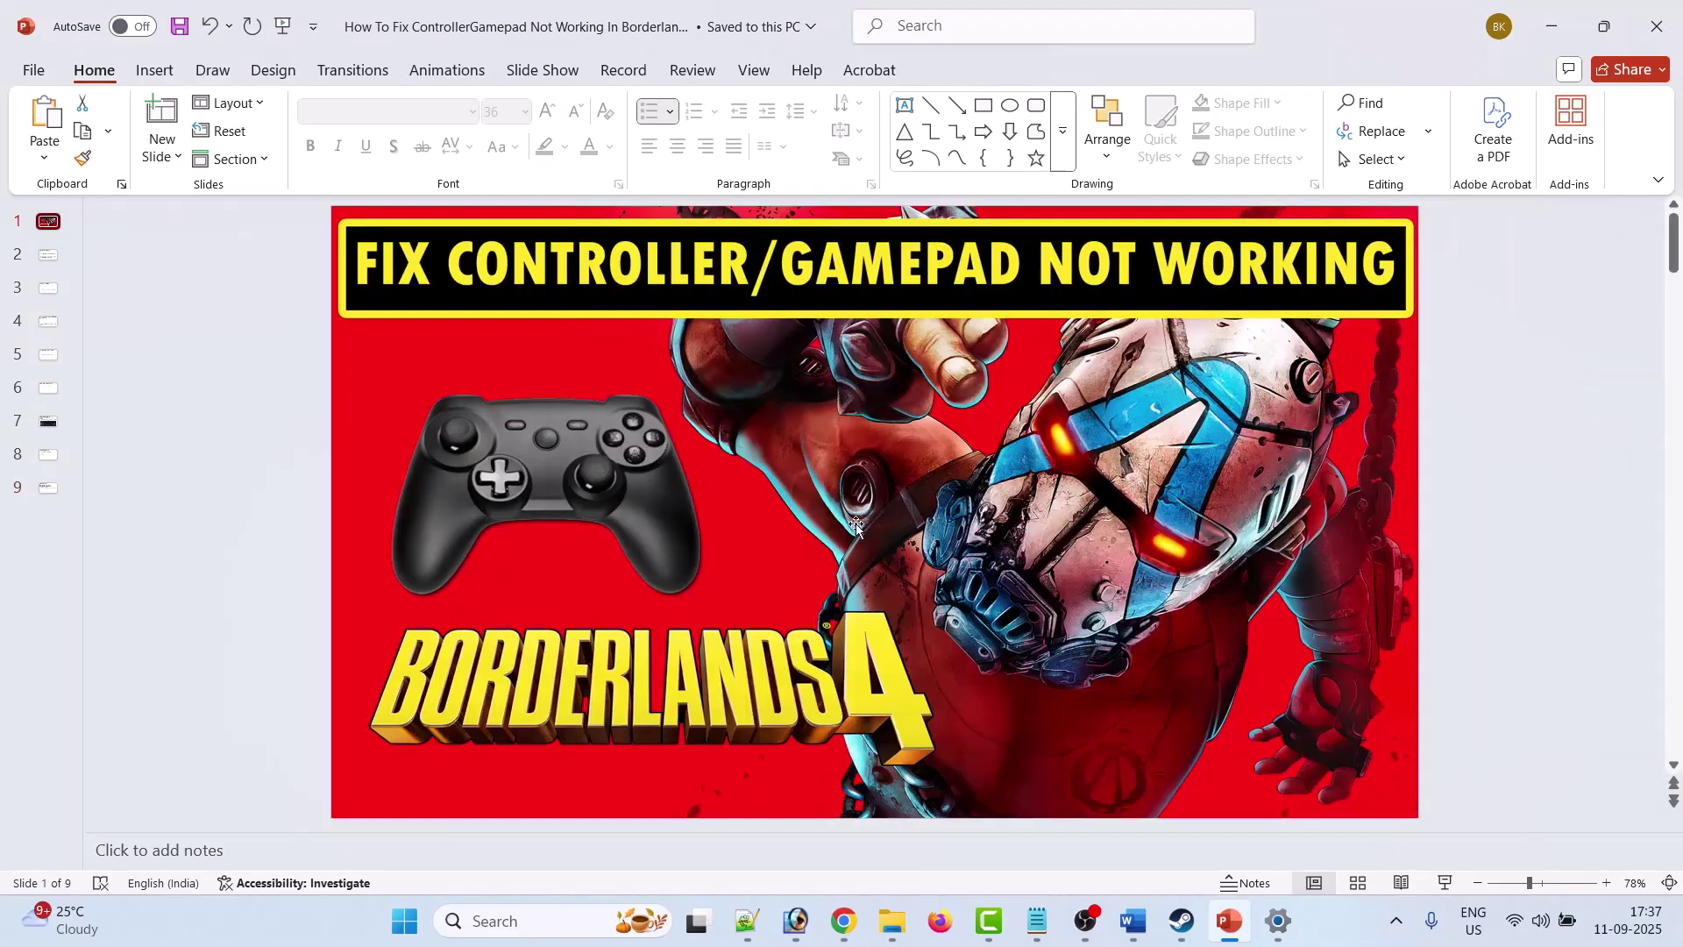